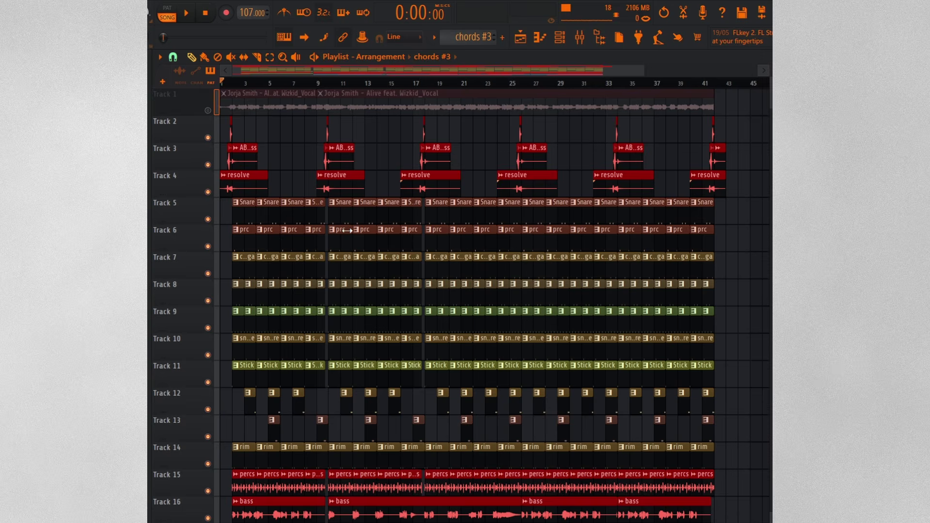
Solo the Snare track (Track 5) and unmute Tracks 6 to 14 one after another while the arrangement plays
{"action": "left_click", "coordinate": [207, 219], "text": "ctrl"}
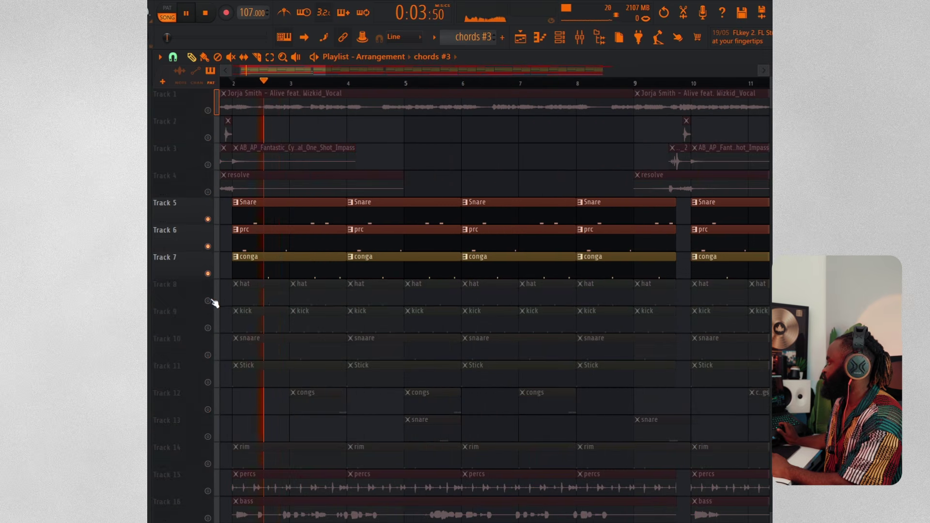
{"action": "left_click", "coordinate": [210, 301]}
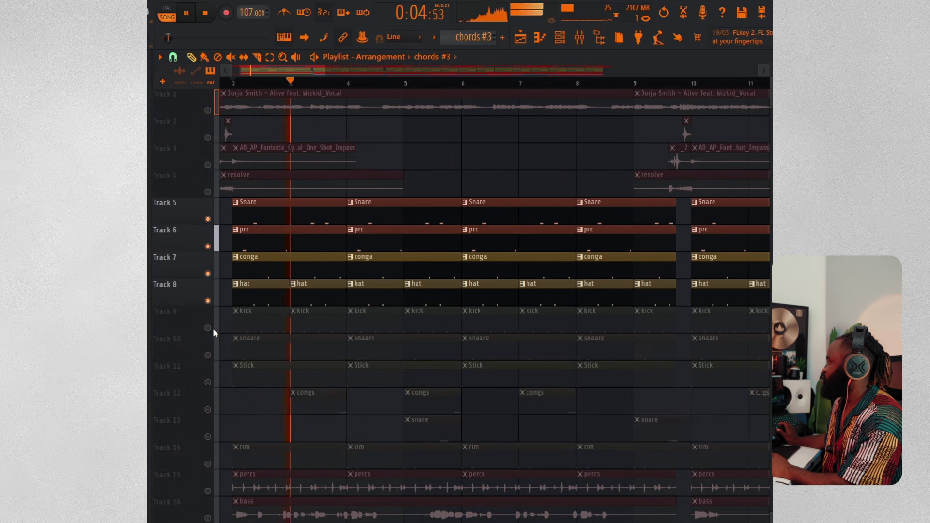
{"action": "left_click", "coordinate": [207, 409]}
{"action": "left_click", "coordinate": [208, 436]}
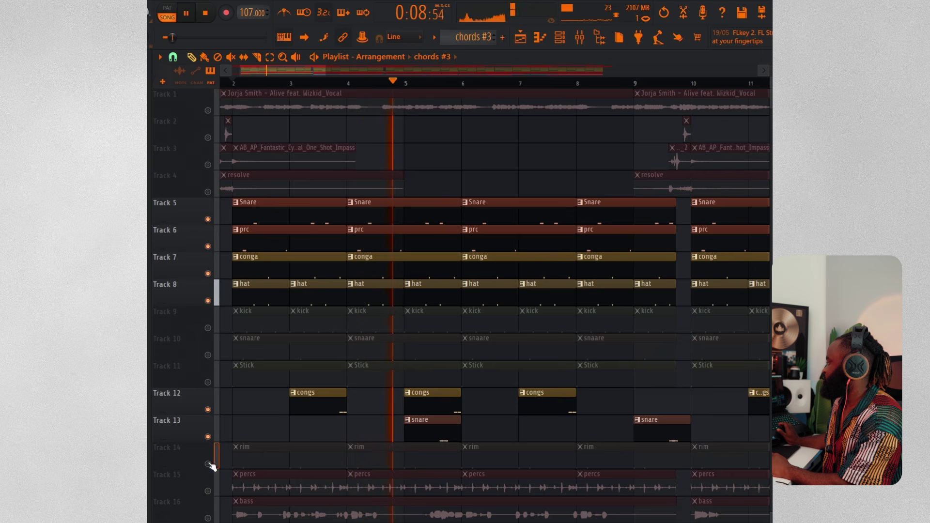
{"action": "left_click", "coordinate": [207, 463]}
{"action": "left_click", "coordinate": [207, 382]}
{"action": "left_click", "coordinate": [208, 355]}
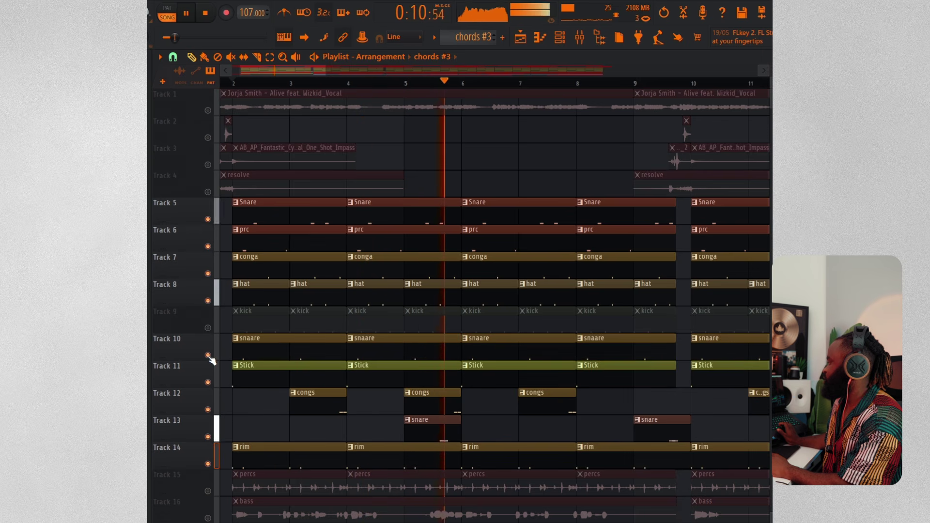
{"action": "left_click", "coordinate": [208, 328]}
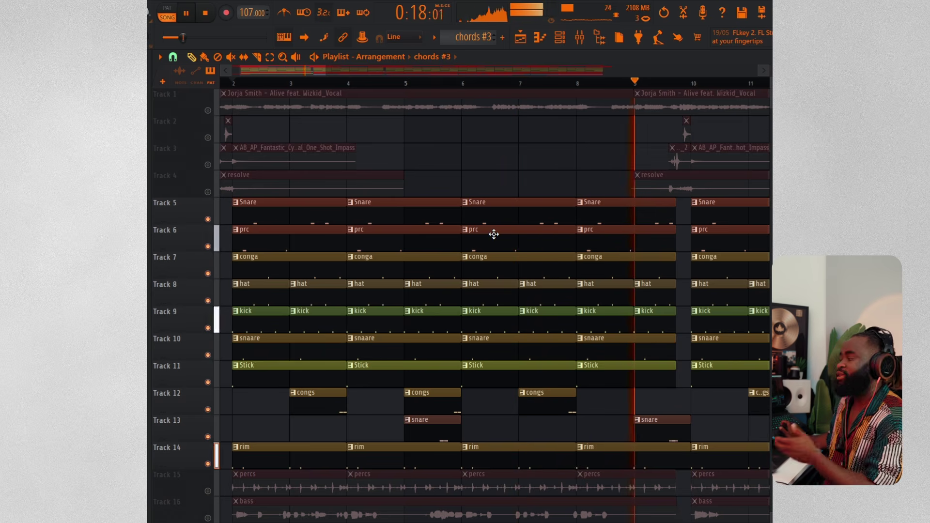
{"action": "key", "text": "space"}
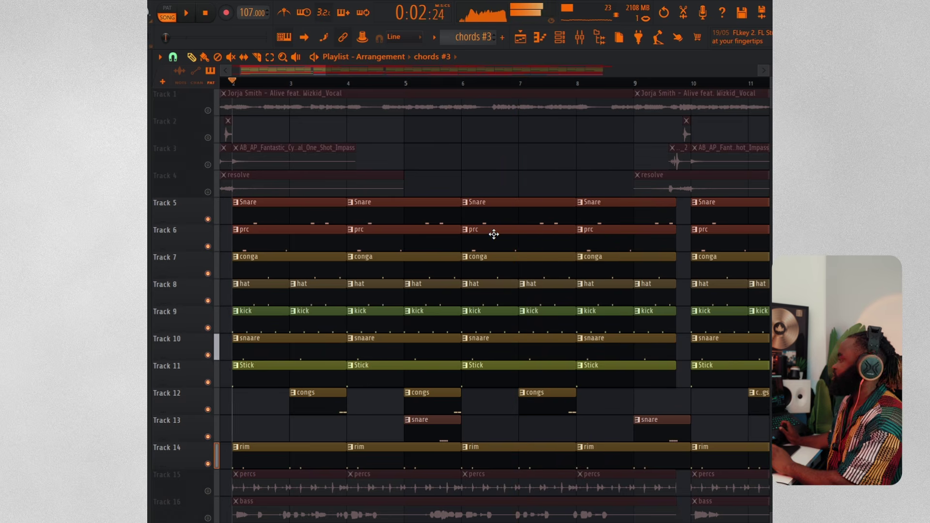
Unmute the effect clips on Tracks 2 to 4 and play the arrangement from bar 9 to hear the transition
{"action": "left_click", "coordinate": [208, 192]}
{"action": "left_click", "coordinate": [207, 165]}
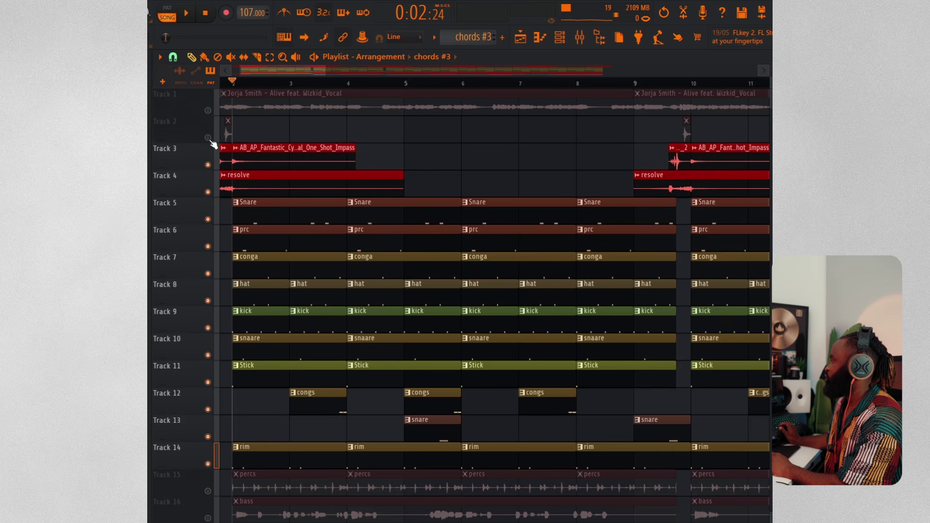
{"action": "left_click", "coordinate": [638, 85]}
{"action": "key", "text": "space"}
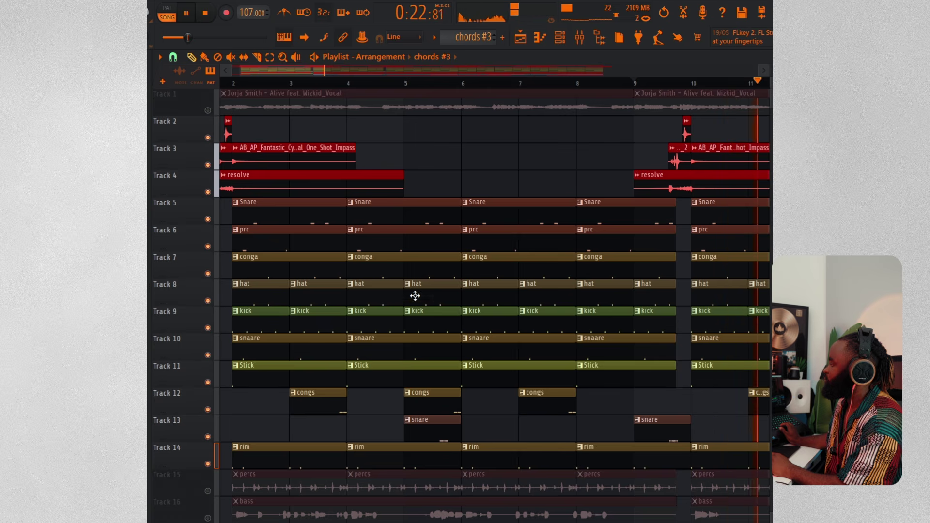
{"action": "key", "text": "space"}
Select the bass pattern, check its channel, and play the arrangement with the bass on Track 16 unmuted
{"action": "left_click", "coordinate": [435, 38]}
{"action": "left_click", "coordinate": [455, 190]}
{"action": "key", "text": "F6"}
{"action": "left_click", "coordinate": [400, 412]}
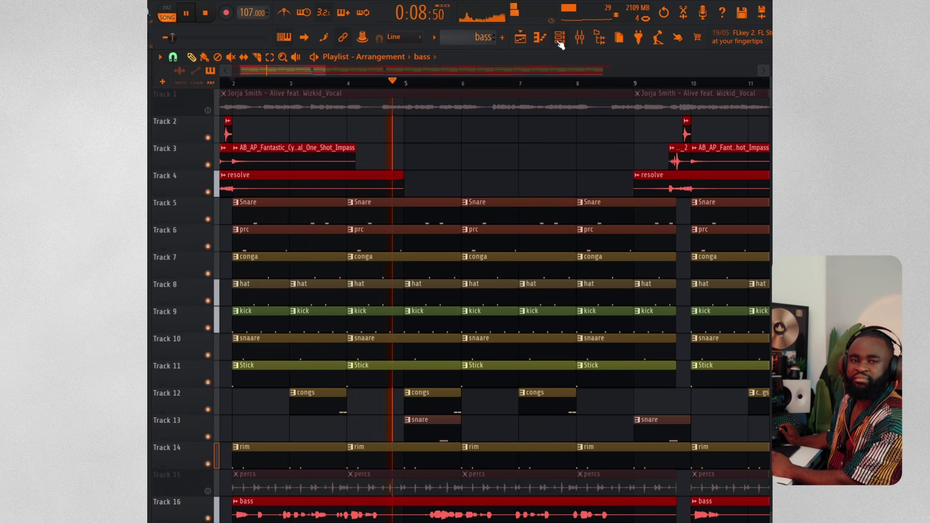
{"action": "key", "text": "space"}
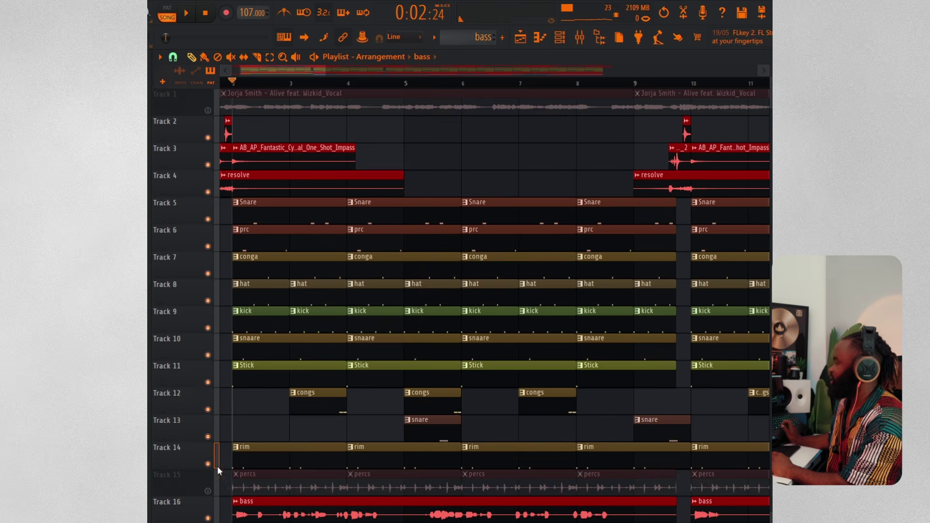
Unmute the percs loop on Track 15 and play the arrangement with it
{"action": "left_click", "coordinate": [208, 492]}
{"action": "key", "text": "space"}
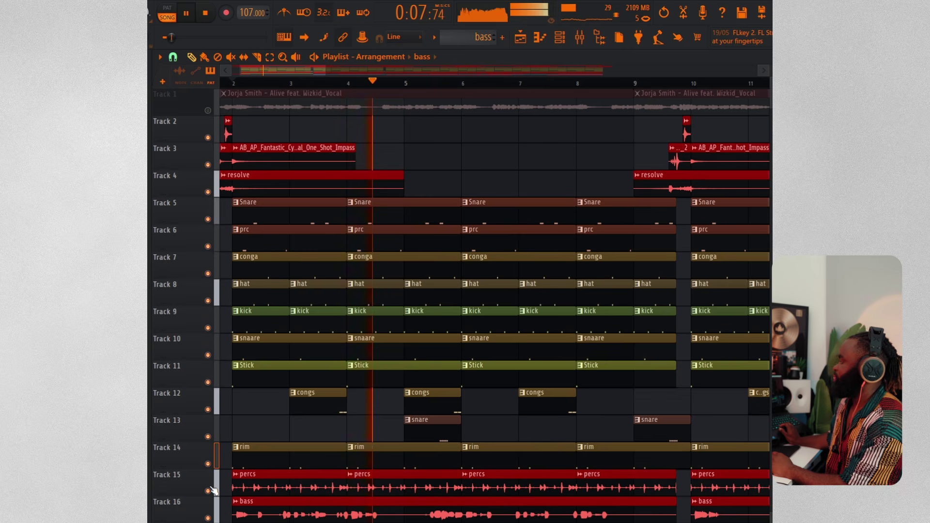
{"action": "key", "text": "space"}
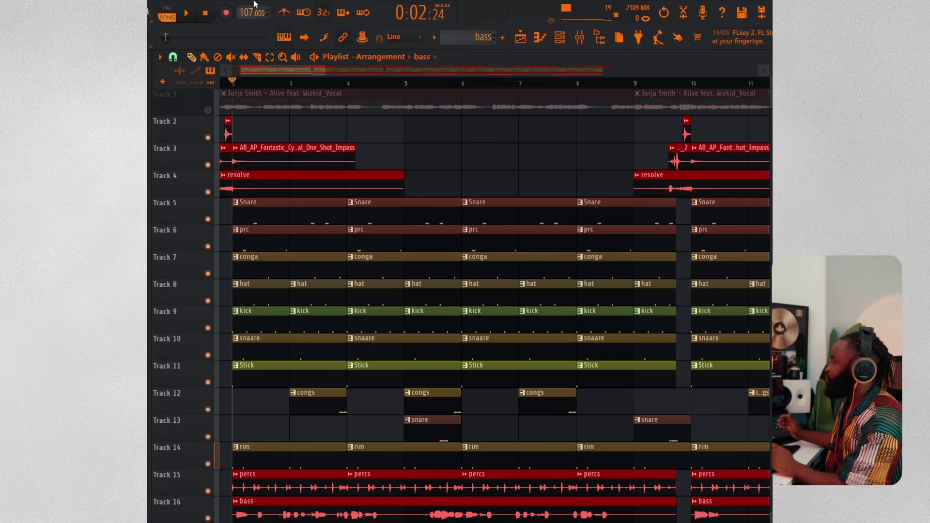
Solo Track 5 and play its Snare pattern in the piano roll, checking the Log Snare #2 channel
{"action": "right_click", "coordinate": [209, 219]}
{"action": "key", "text": "space"}
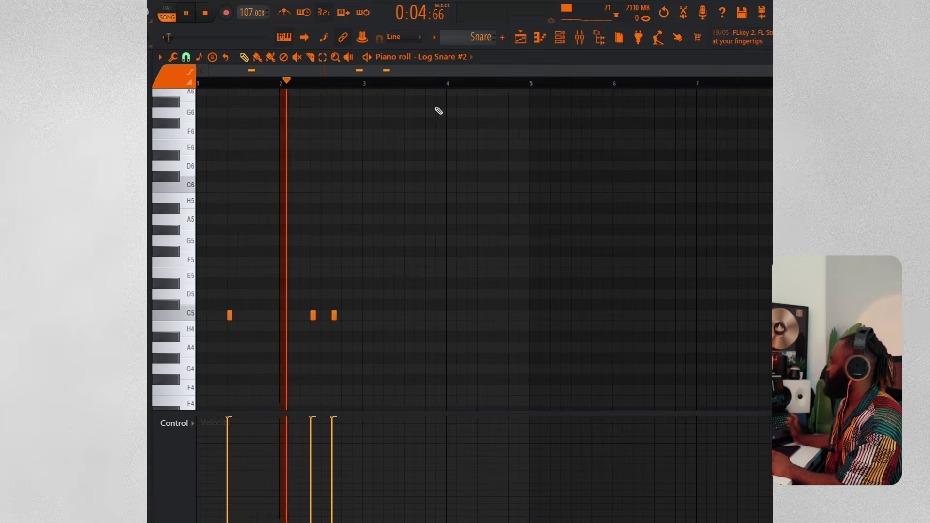
{"action": "key", "text": "F6"}
{"action": "key", "text": "space"}
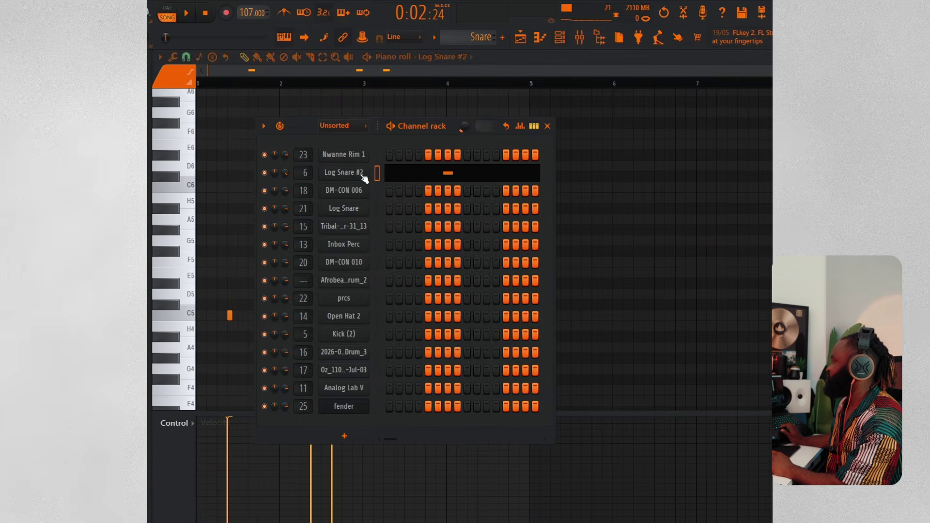
{"action": "left_click", "coordinate": [339, 173]}
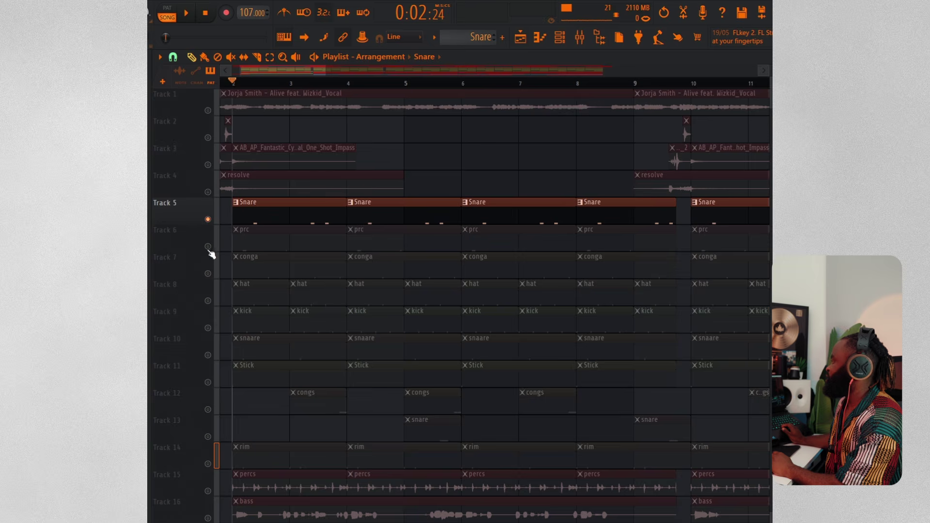
Unmute Track 6, open the prc pattern's notes, audition its C5 sound, and return to the playlist
{"action": "left_click", "coordinate": [208, 246]}
{"action": "double_click", "coordinate": [245, 239]}
{"action": "left_click", "coordinate": [195, 320]}
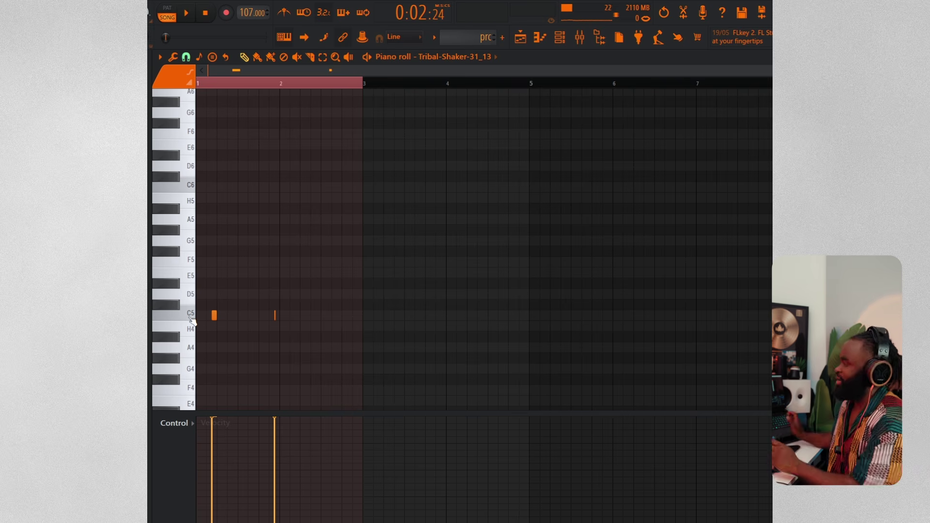
{"action": "left_click", "coordinate": [529, 35]}
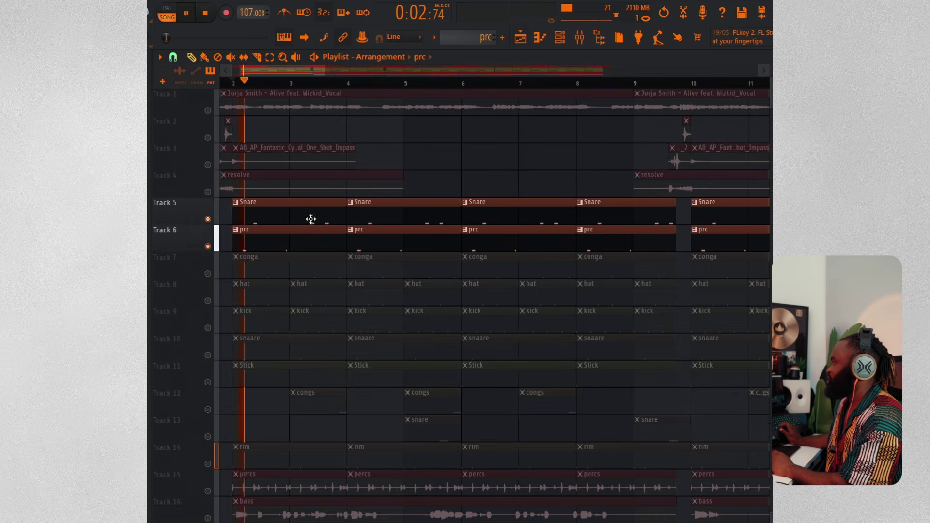
Unmute the conga track (Track 7) and inspect its pattern in the piano roll and channel rack during playback
{"action": "left_click", "coordinate": [208, 274]}
{"action": "double_click", "coordinate": [253, 271]}
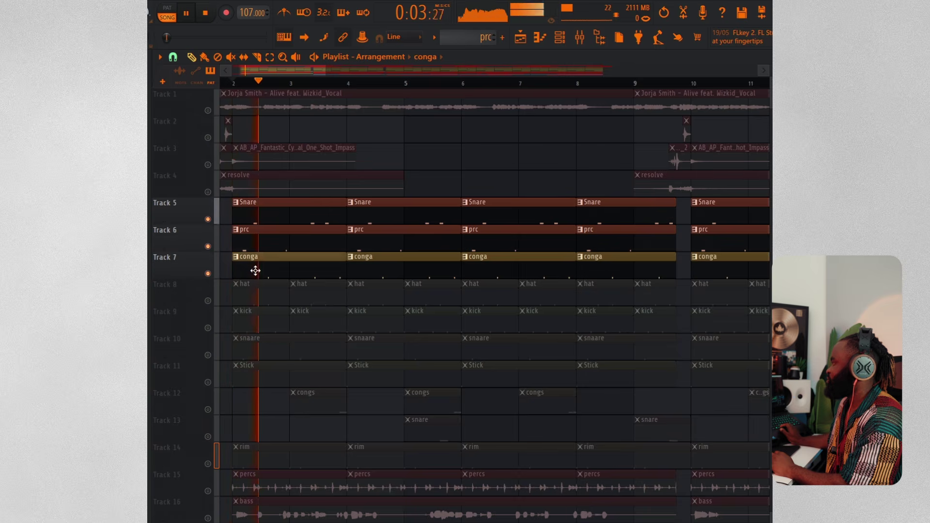
{"action": "scroll", "coordinate": [239, 92], "scroll_direction": "up", "scroll_amount": 3}
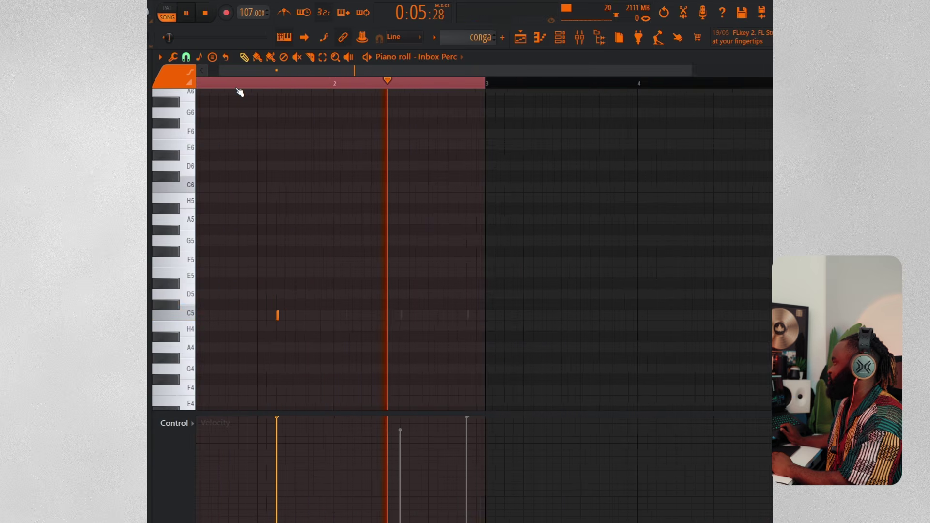
{"action": "left_click", "coordinate": [559, 38]}
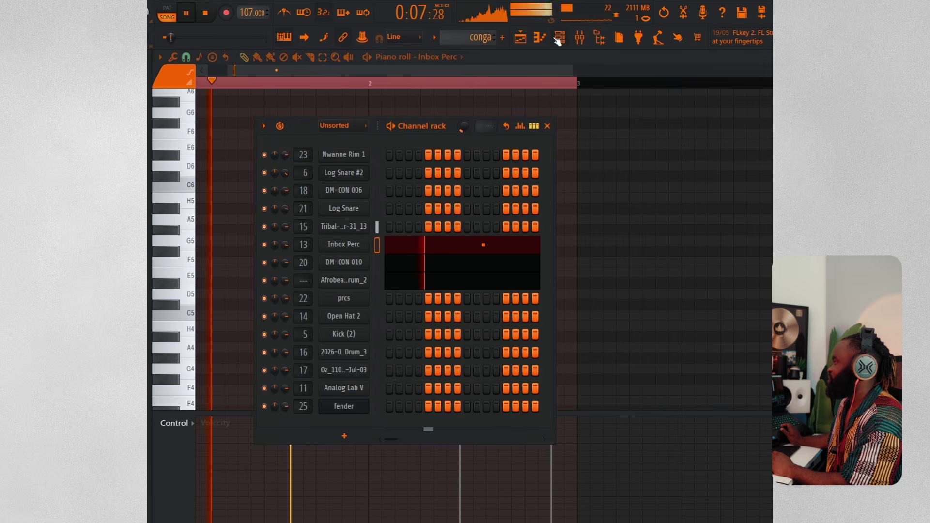
{"action": "left_click", "coordinate": [539, 37]}
{"action": "key", "text": "space"}
Play the hat pattern from Track 8 in the piano roll and return to the playlist
{"action": "double_click", "coordinate": [234, 303]}
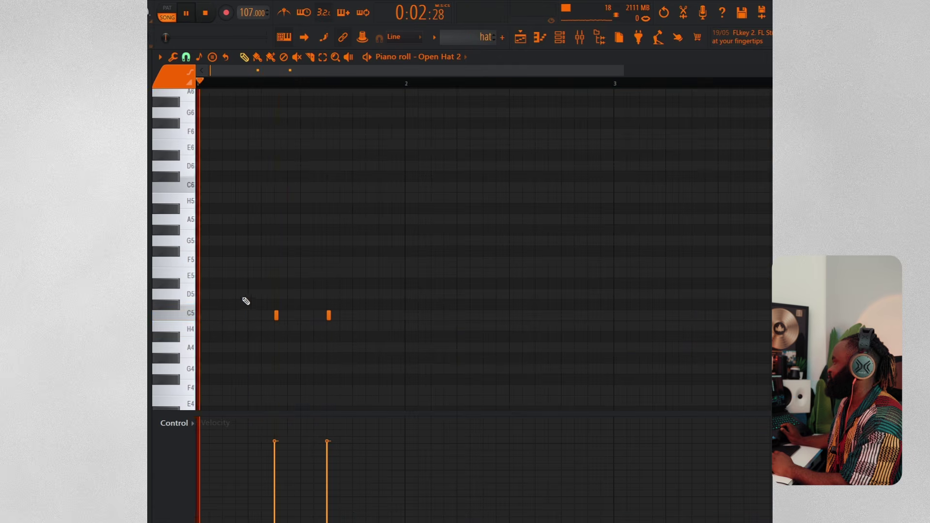
{"action": "key", "text": "space"}
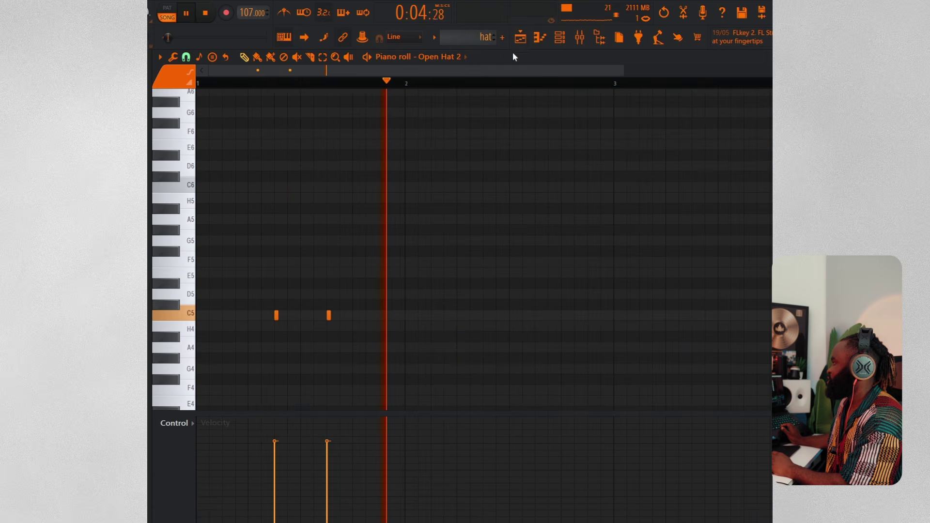
{"action": "left_click", "coordinate": [520, 38]}
{"action": "key", "text": "space"}
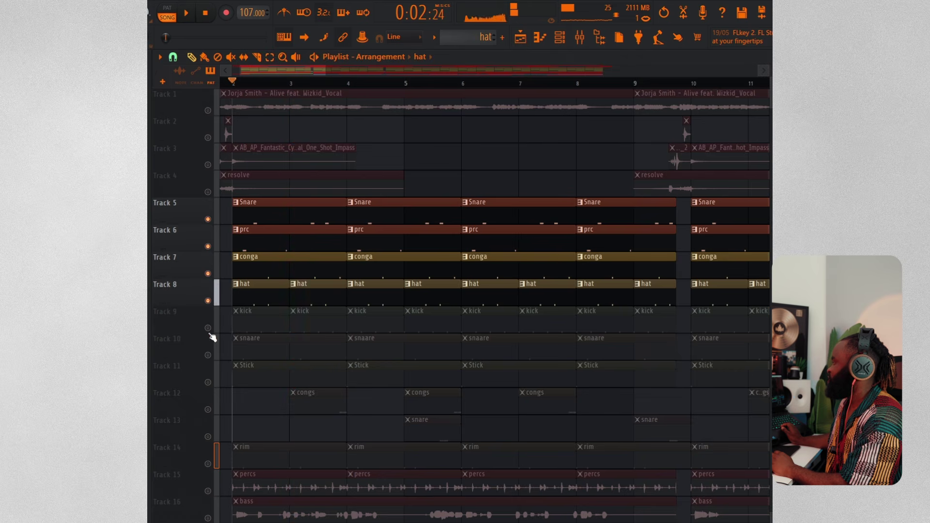
Unmute the kick on Track 9 and play it together with the percussion above it, checking the kick pattern
{"action": "left_click", "coordinate": [207, 327]}
{"action": "key", "text": "space"}
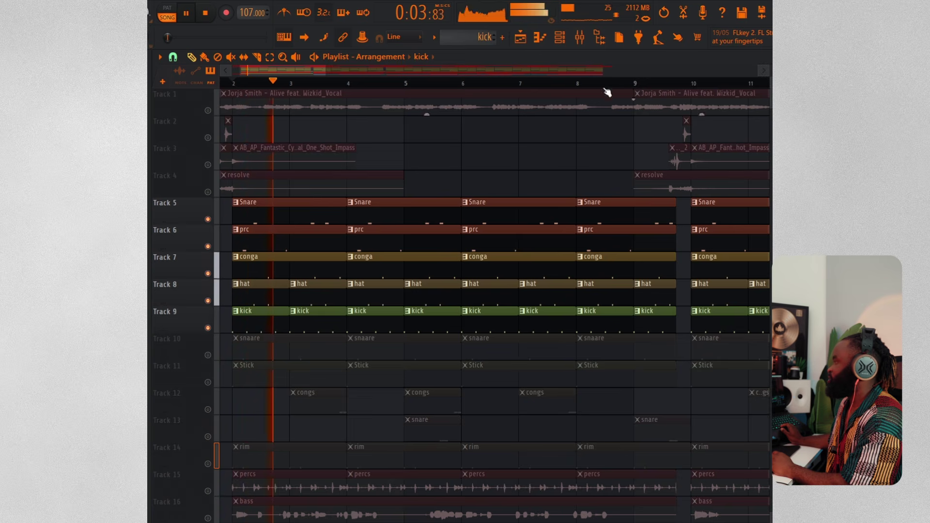
{"action": "left_click", "coordinate": [267, 323]}
{"action": "key", "text": "F6"}
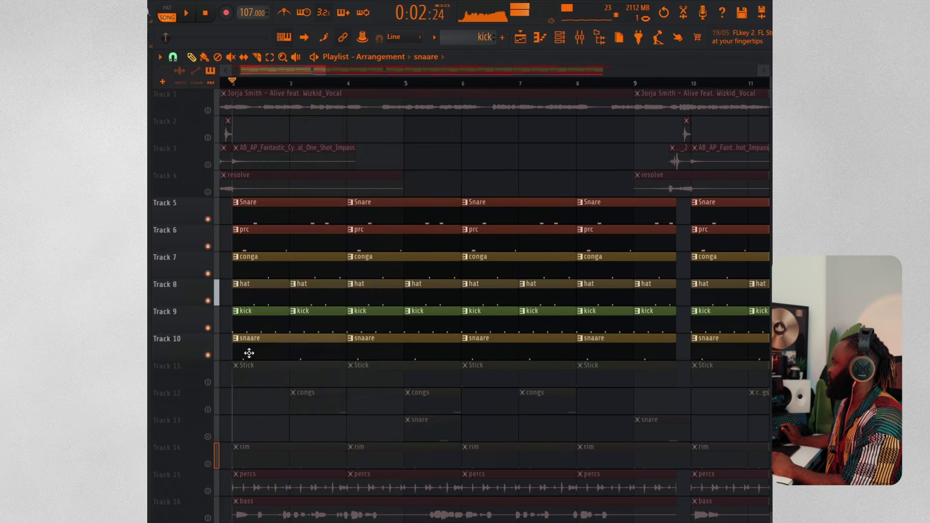
Play the snaare pattern from Track 10 in the piano roll and return to the playlist
{"action": "double_click", "coordinate": [249, 353]}
{"action": "key", "text": "space"}
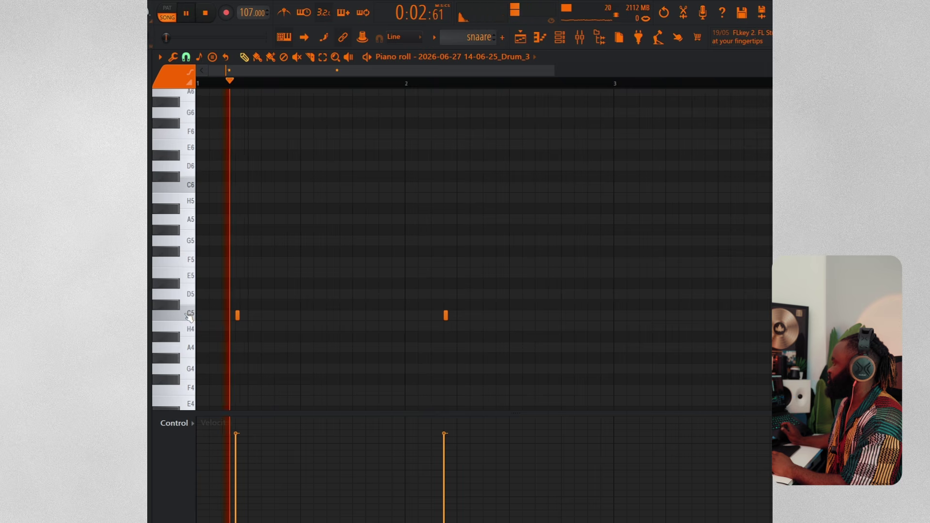
{"action": "left_click", "coordinate": [520, 39]}
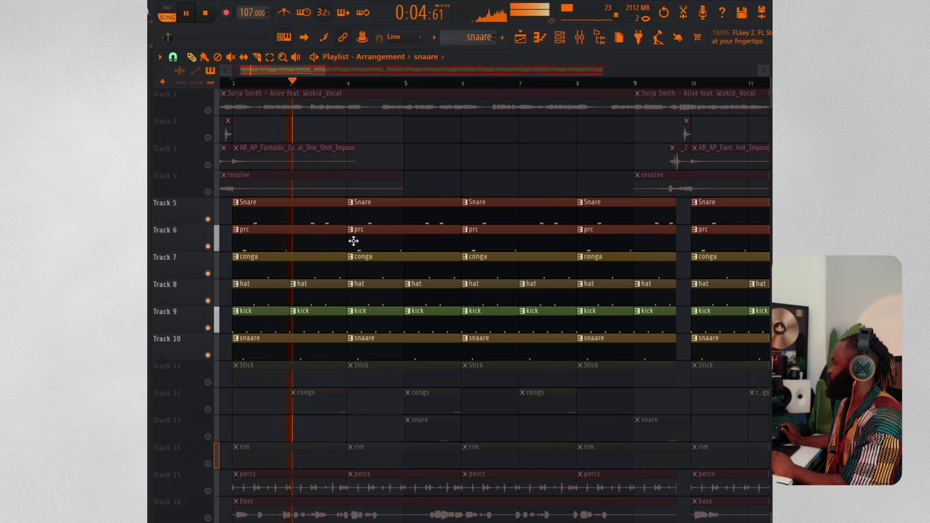
Unmute Track 11, play its Stick pattern in the piano roll, and return to the playlist
{"action": "left_click", "coordinate": [208, 382]}
{"action": "key", "text": "space"}
{"action": "double_click", "coordinate": [241, 379]}
{"action": "key", "text": "space"}
{"action": "left_click", "coordinate": [520, 39]}
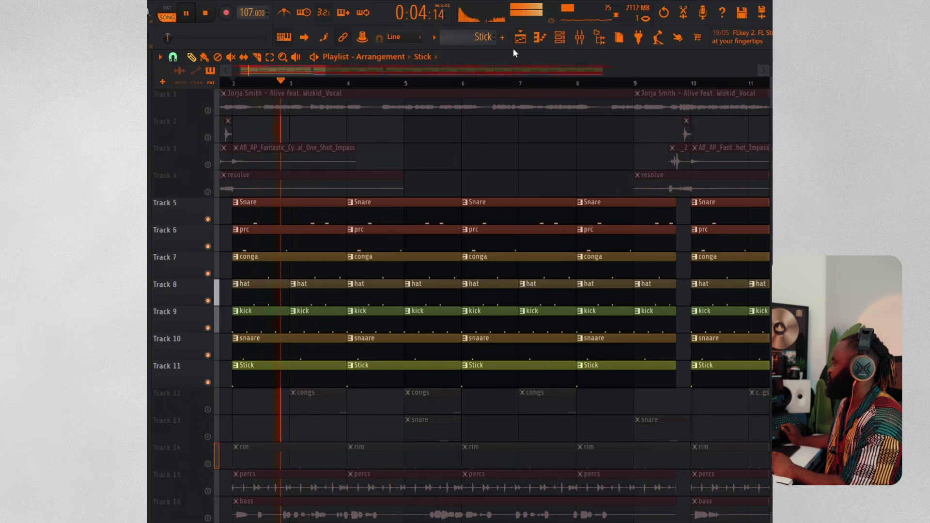
Open the congs pattern from Track 12 to view its notes and return to the playlist
{"action": "key", "text": "space"}
{"action": "double_click", "coordinate": [318, 406]}
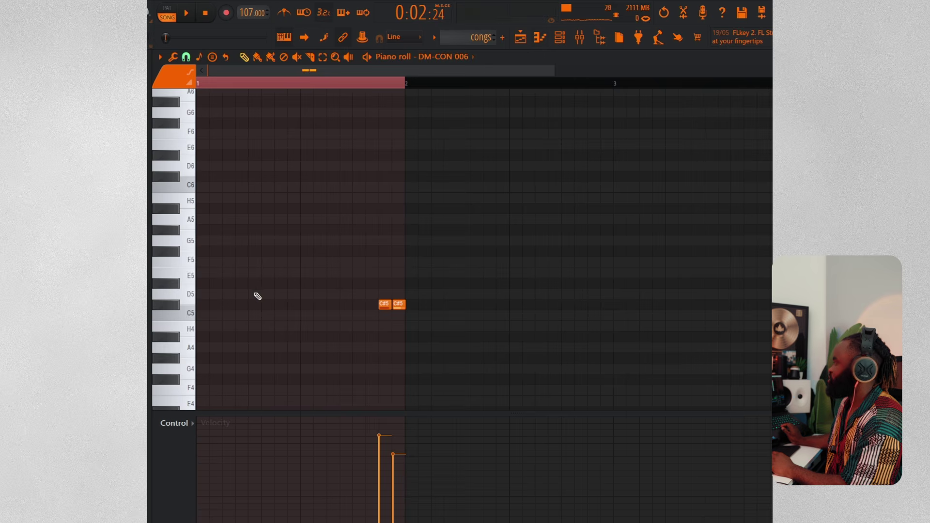
{"action": "left_click", "coordinate": [520, 37]}
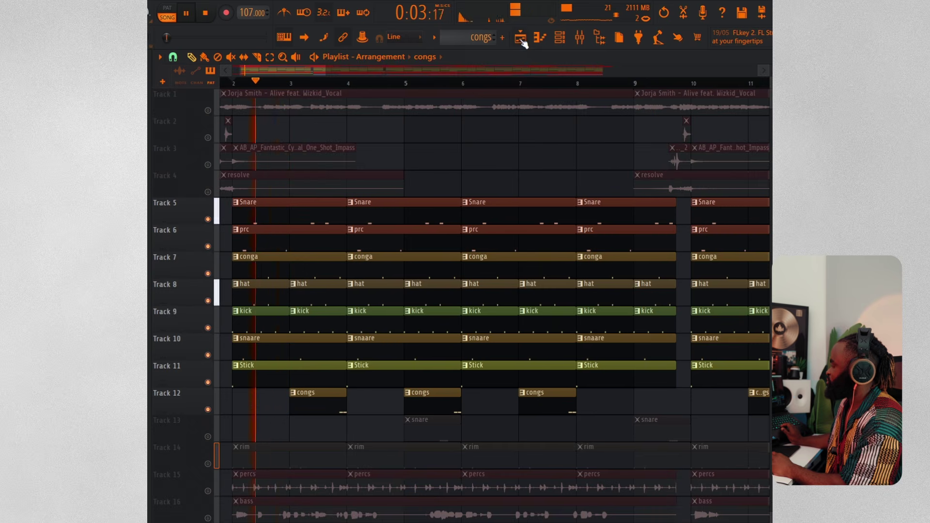
Unmute Tracks 13 and 14, play the rim pattern in the piano roll, and return to the playlist
{"action": "left_click", "coordinate": [208, 436]}
{"action": "left_click", "coordinate": [208, 464]}
{"action": "key", "text": "space"}
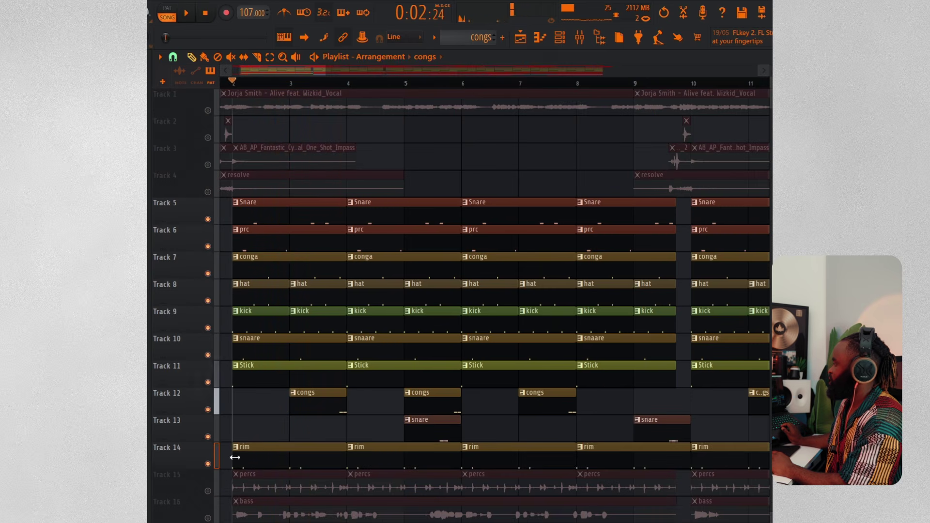
{"action": "double_click", "coordinate": [242, 455]}
{"action": "key", "text": "space"}
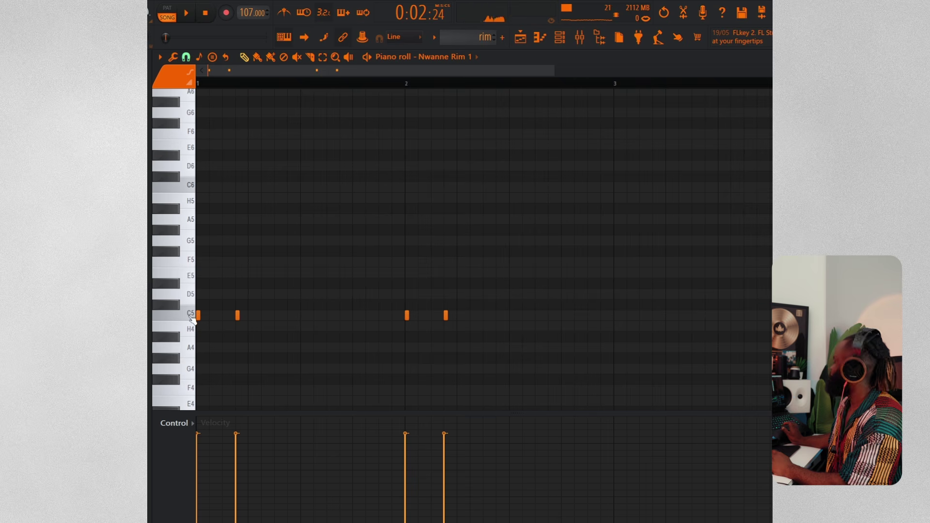
{"action": "key", "text": "space"}
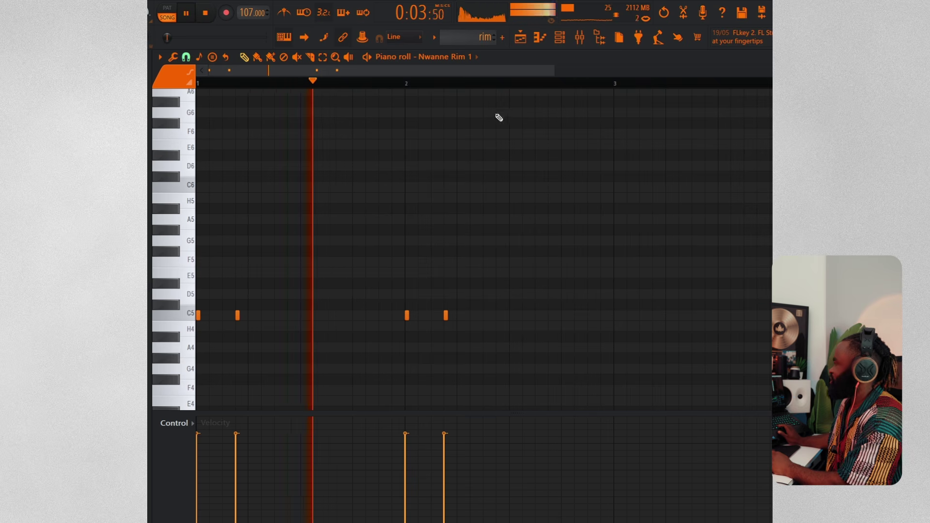
{"action": "left_click", "coordinate": [520, 39]}
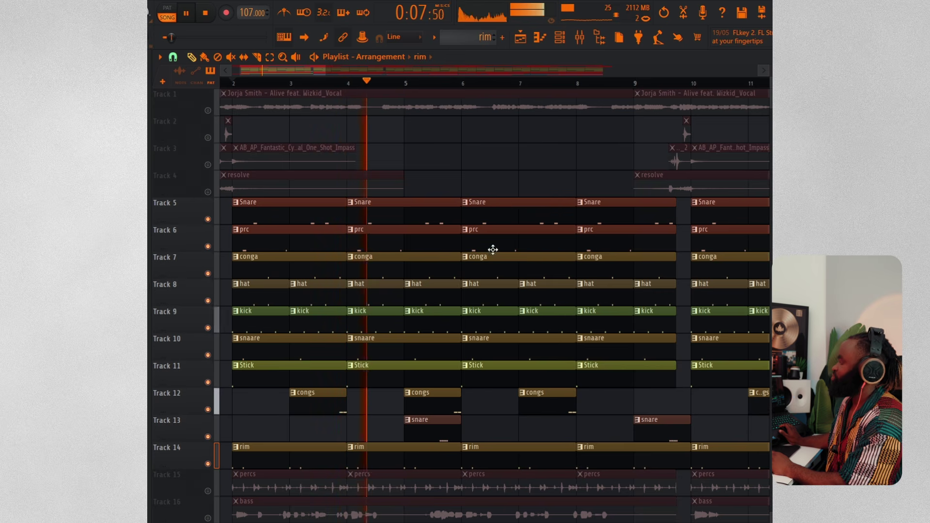
Unmute the percs audio on Track 15 and play the arrangement with it
{"action": "key", "text": "space"}
{"action": "left_click", "coordinate": [208, 492]}
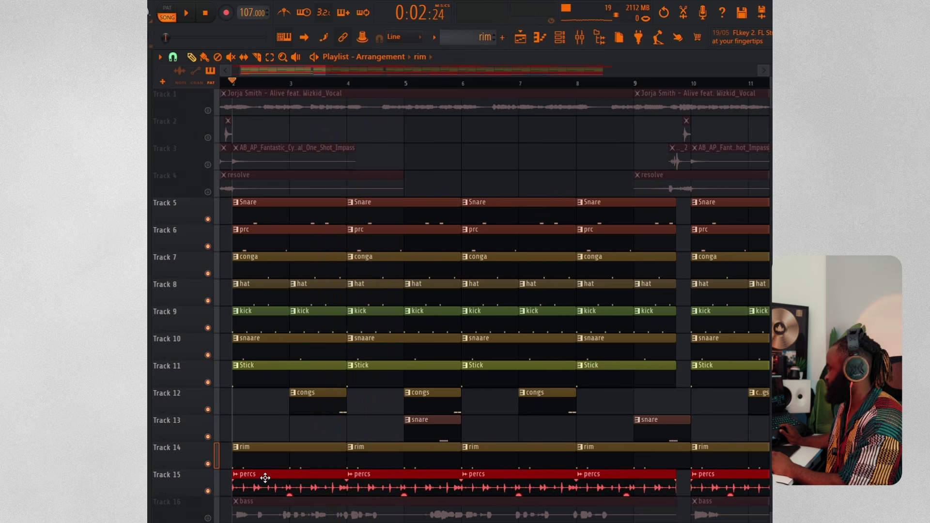
{"action": "key", "text": "space"}
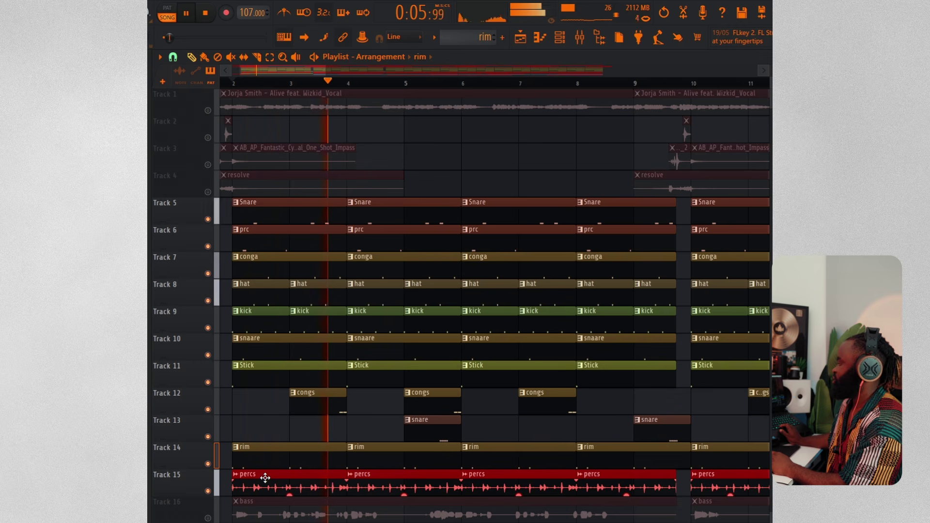
Show the percs track's effect chain in the mixer and stop playback
{"action": "left_click", "coordinate": [588, 42]}
{"action": "scroll", "coordinate": [442, 218], "scroll_direction": "up", "scroll_amount": 5}
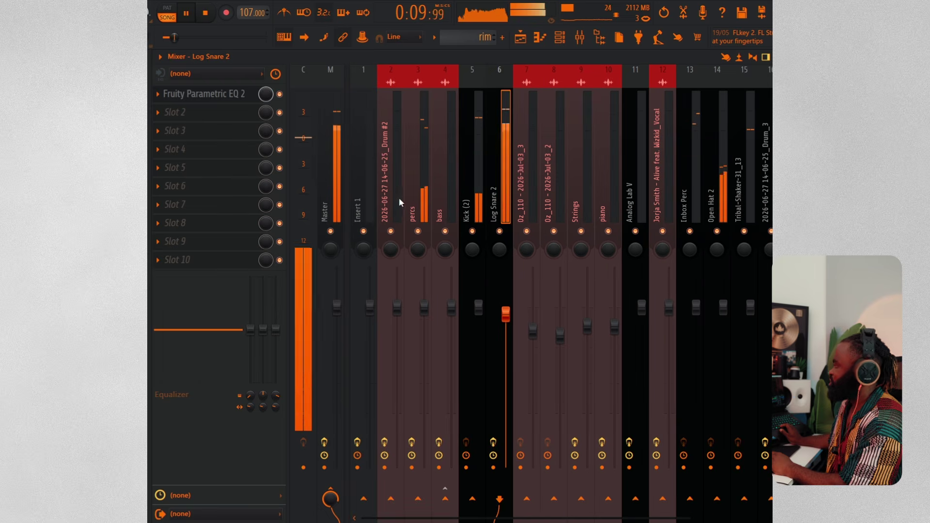
{"action": "left_click", "coordinate": [422, 204]}
{"action": "key", "text": "space"}
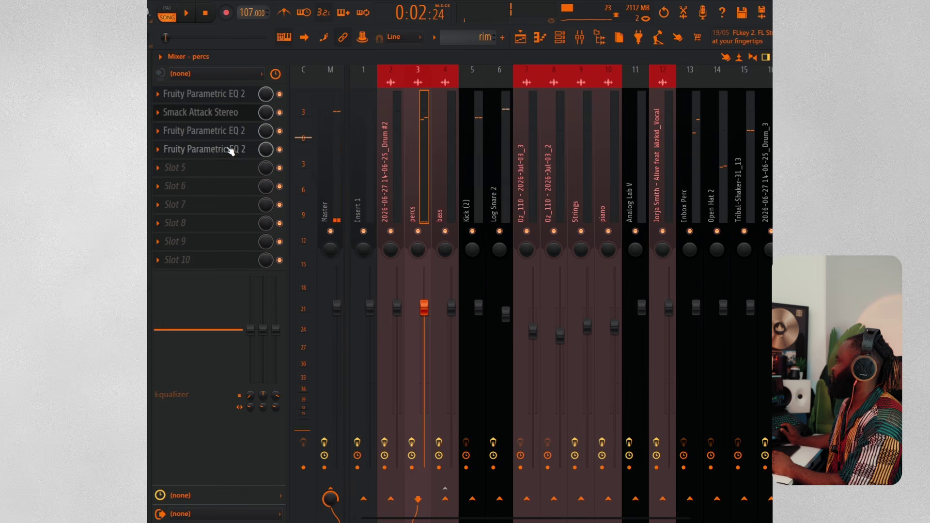
Open the Smack Attack Stereo effect on percs, play the song to show its Sustain shaping, and return to the playlist
{"action": "left_click", "coordinate": [209, 111]}
{"action": "left_click_drag", "start_coordinate": [379, 287], "coordinate": [380, 299]}
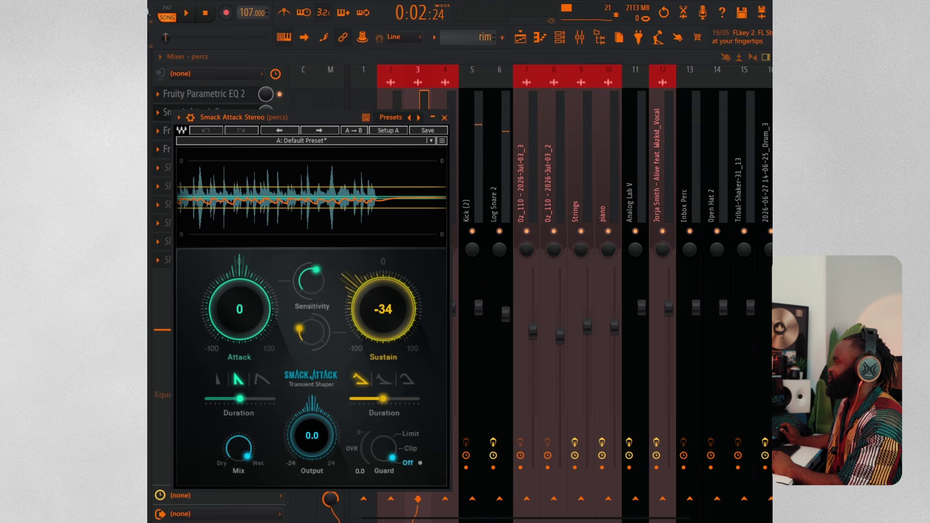
{"action": "key", "text": "space"}
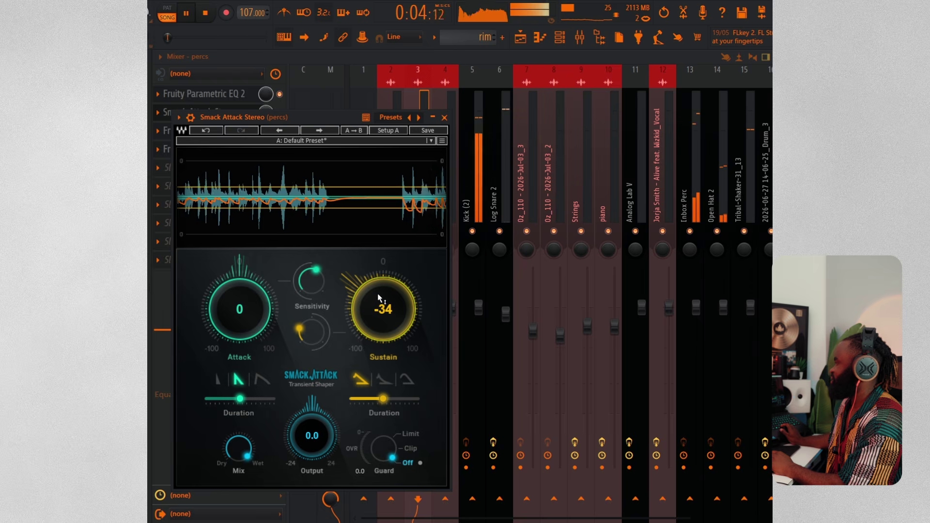
{"action": "left_click", "coordinate": [520, 37]}
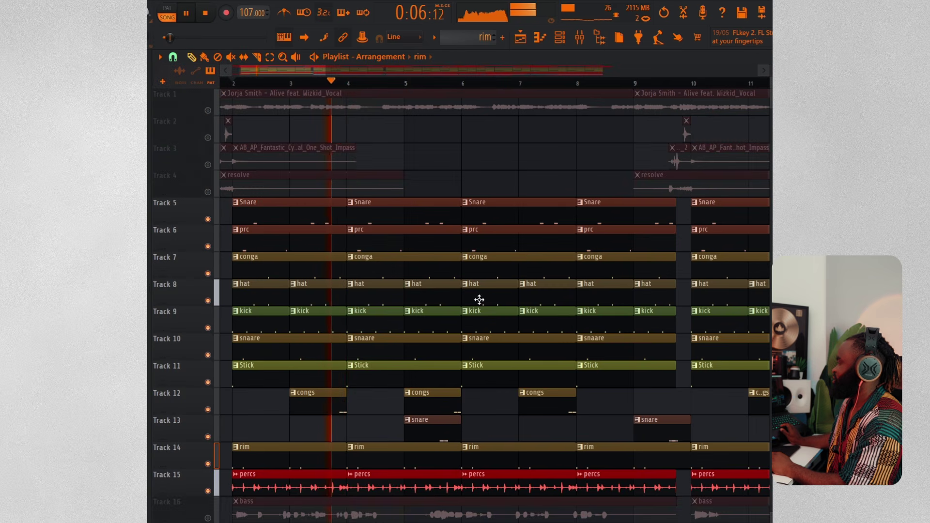
Unmute the resolve audio on Track 4 and play it from bar 9
{"action": "key", "text": "space"}
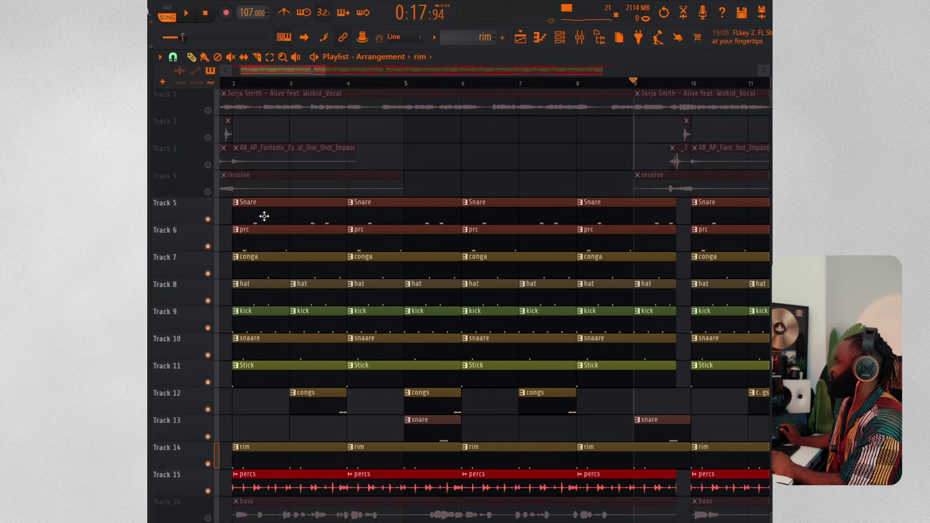
{"action": "left_click", "coordinate": [208, 191]}
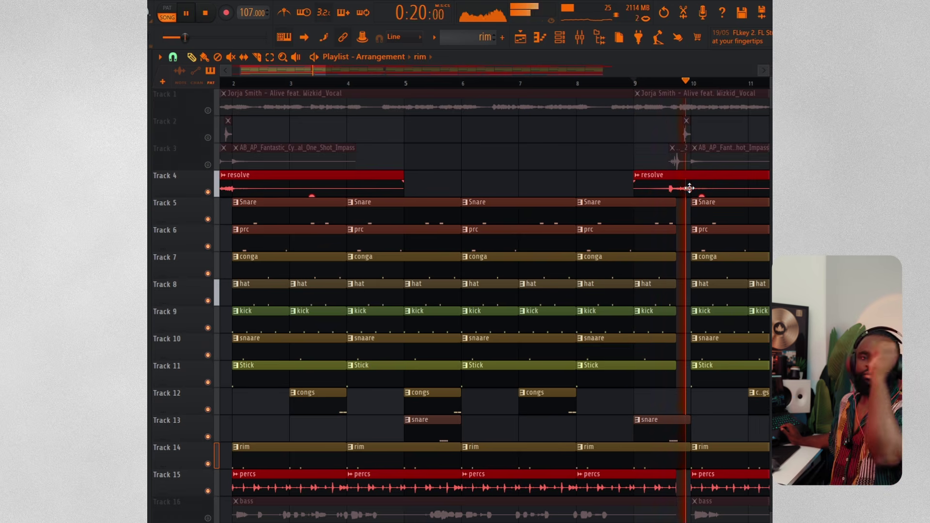
{"action": "key", "text": "space"}
Unmute Tracks 3 and 2, inspect the Oz_110 - 2026-Jul-03_2 audio clip, and play the transition effects with the drums
{"action": "left_click", "coordinate": [208, 165]}
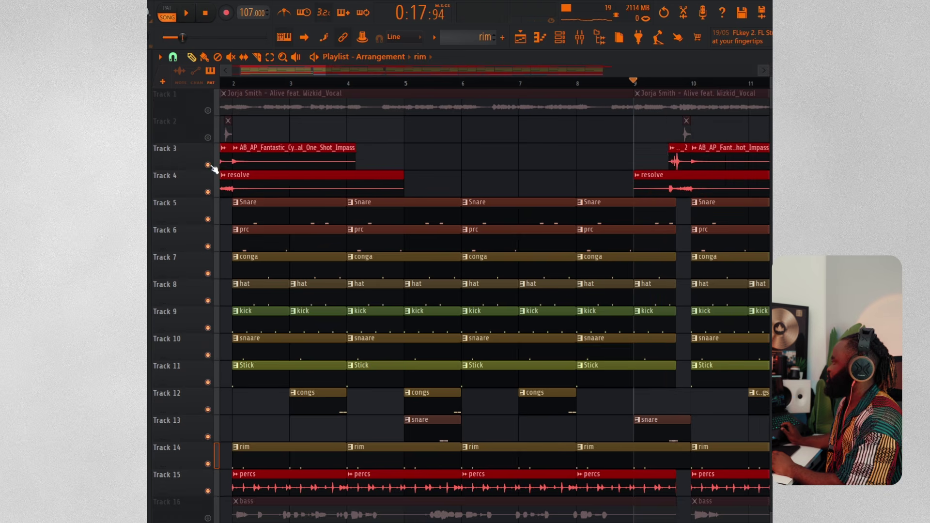
{"action": "double_click", "coordinate": [664, 154]}
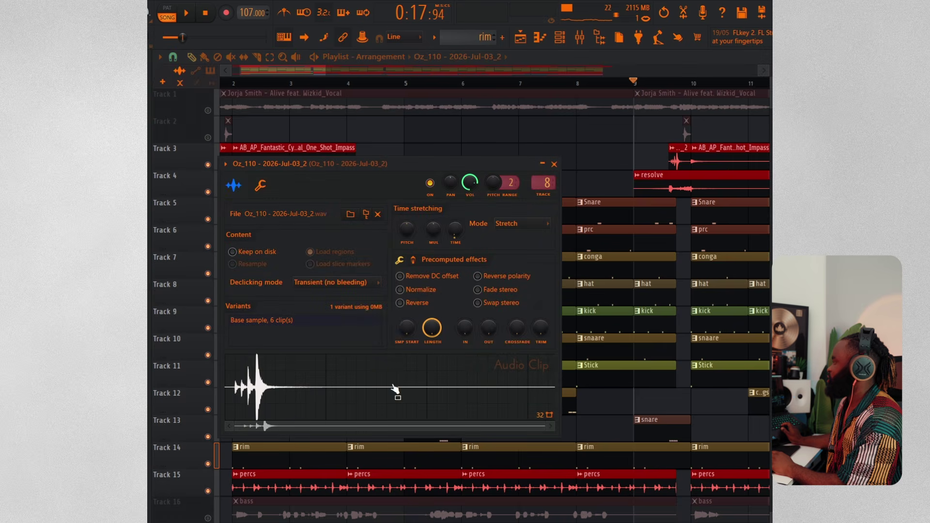
{"action": "left_click", "coordinate": [209, 137]}
{"action": "key", "text": "space"}
{"action": "scroll", "coordinate": [694, 86], "scroll_direction": "down", "scroll_amount": 3}
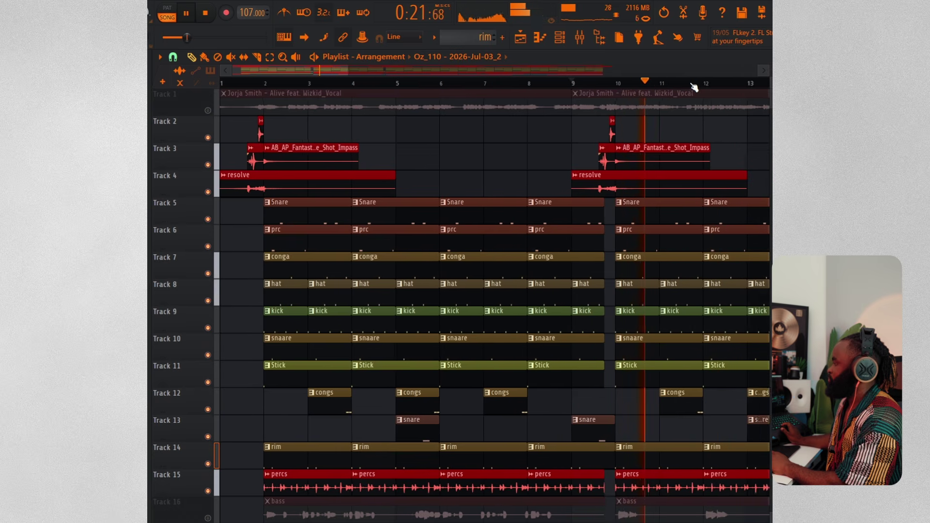
{"action": "scroll", "coordinate": [693, 86], "scroll_direction": "down", "scroll_amount": 4}
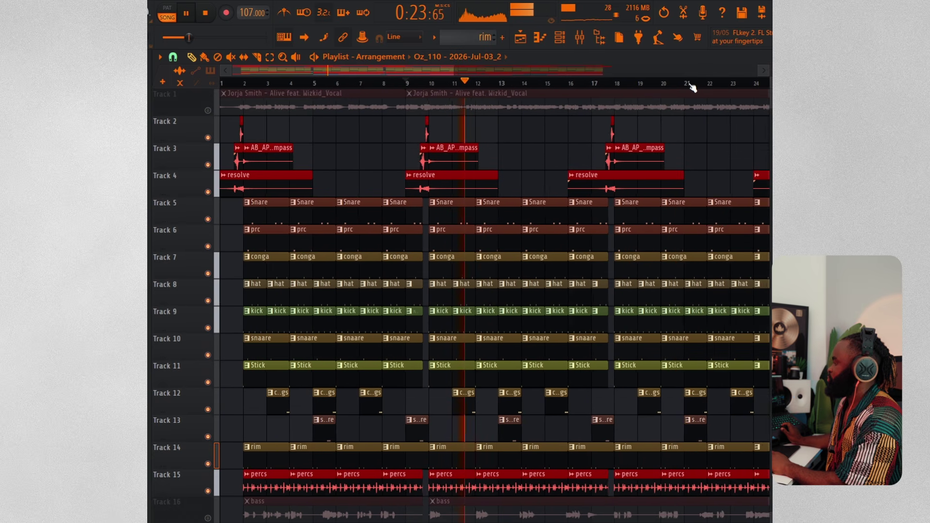
{"action": "scroll", "coordinate": [694, 86], "scroll_direction": "down", "scroll_amount": 1}
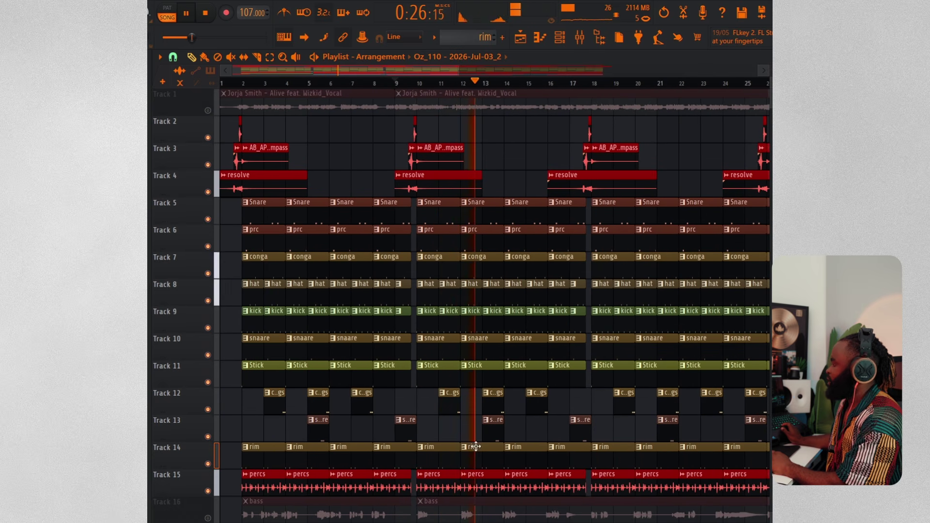
{"action": "key", "text": "space"}
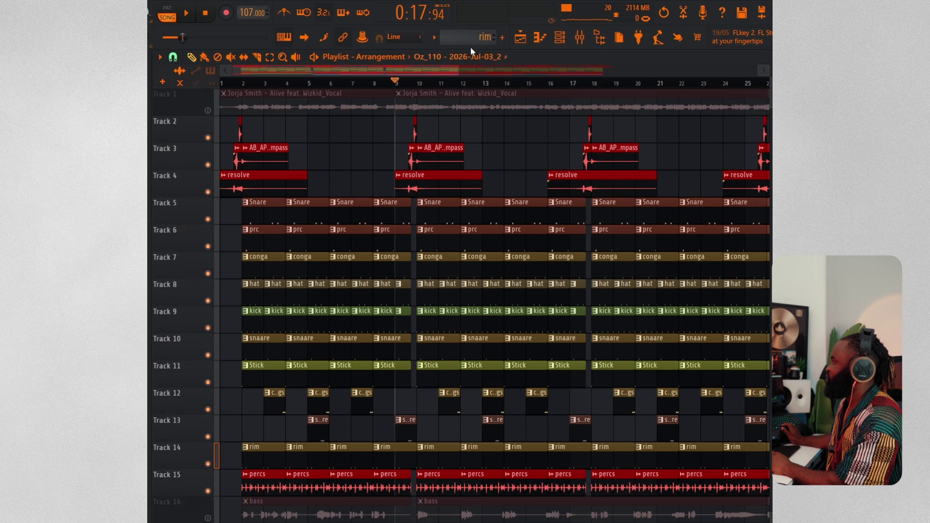
Select the chords pattern, play it on its own, and show the PAD - The One preset in Analog Lab V
{"action": "left_click", "coordinate": [439, 40]}
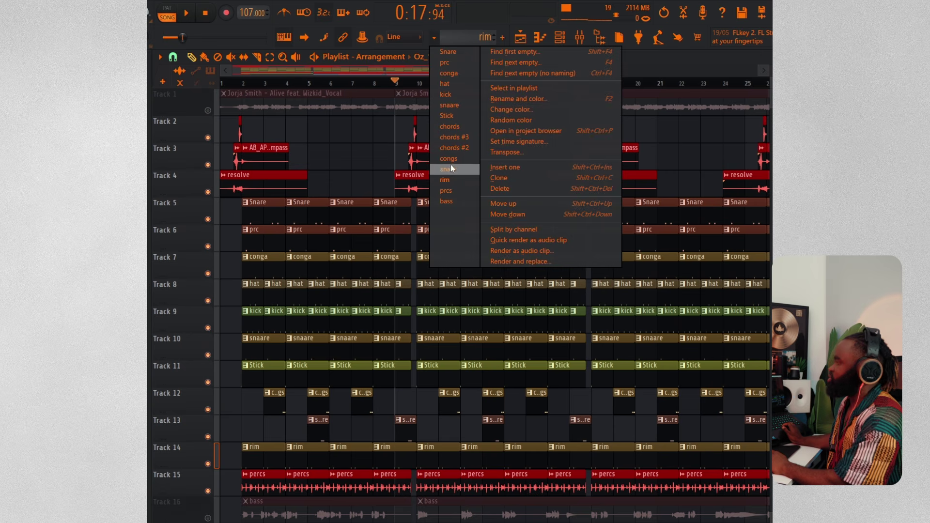
{"action": "left_click", "coordinate": [457, 127]}
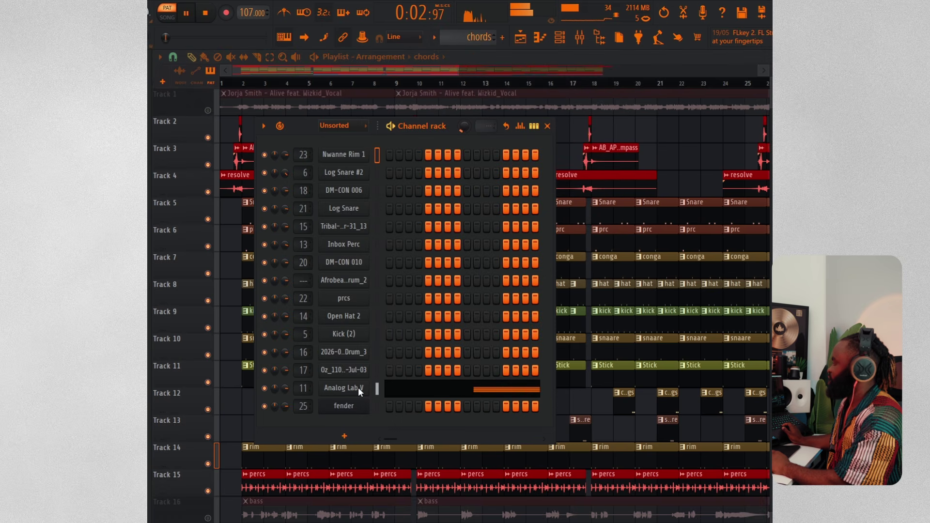
{"action": "left_click", "coordinate": [358, 387]}
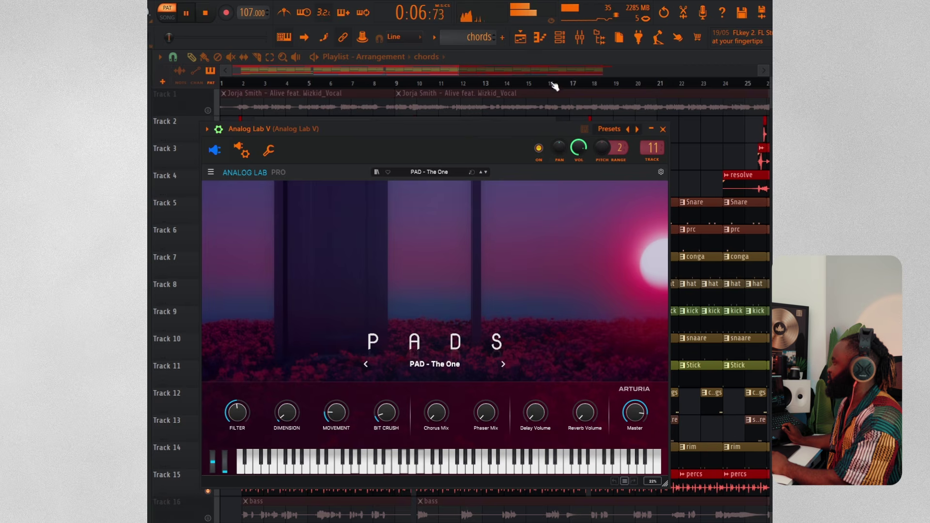
Add a Lounge Lizard EP-4 channel to the chords pattern with the Analog Lab V chord notes copied into it
{"action": "key", "text": "space"}
{"action": "left_click", "coordinate": [560, 39]}
{"action": "right_click", "coordinate": [356, 388]}
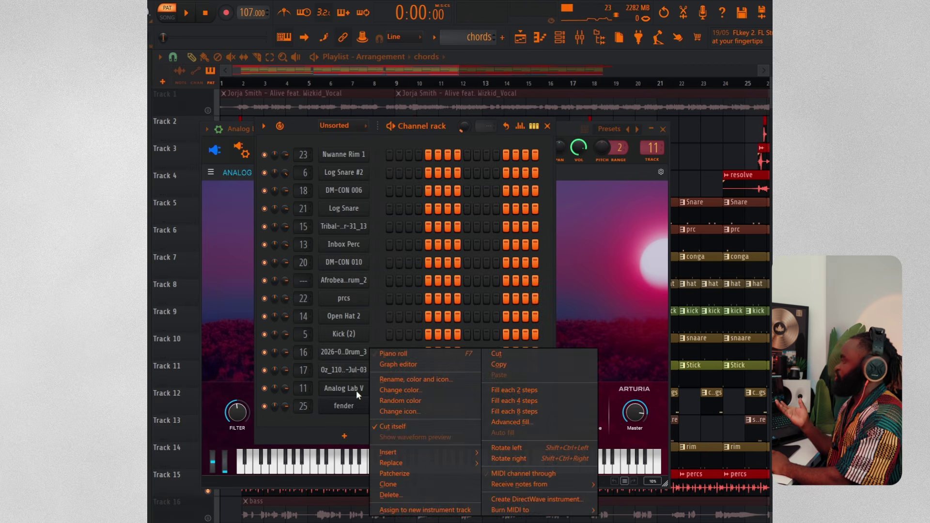
{"action": "left_click", "coordinate": [382, 391]}
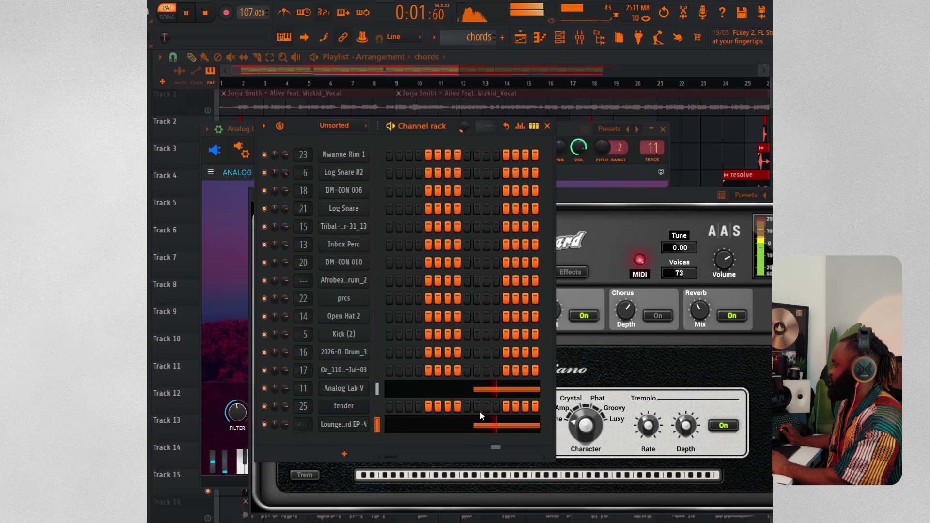
Lower the velocities of the Lounge Lizard EP-4 chord notes by scaling their levels with a reduced offset
{"action": "left_click", "coordinate": [400, 427]}
{"action": "key", "text": "alt+x"}
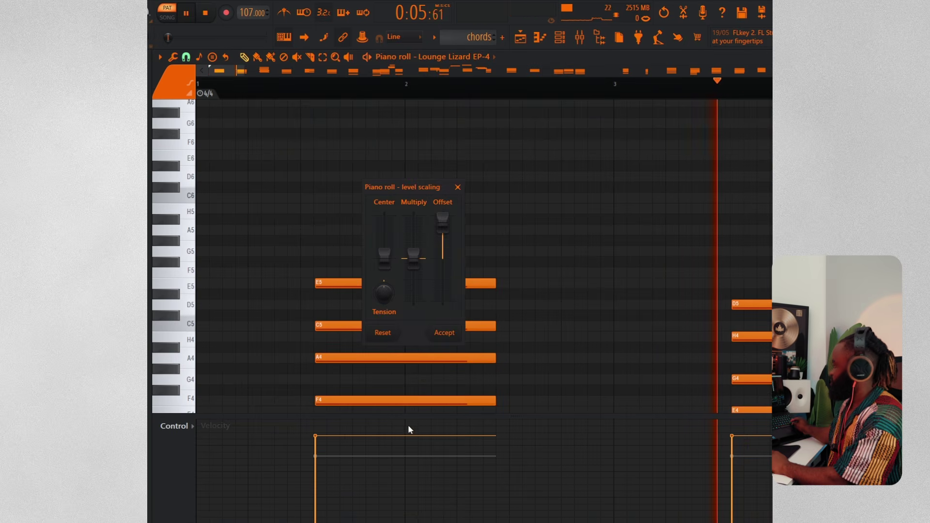
{"action": "left_click_drag", "start_coordinate": [443, 220], "coordinate": [449, 247]}
{"action": "key", "text": "space"}
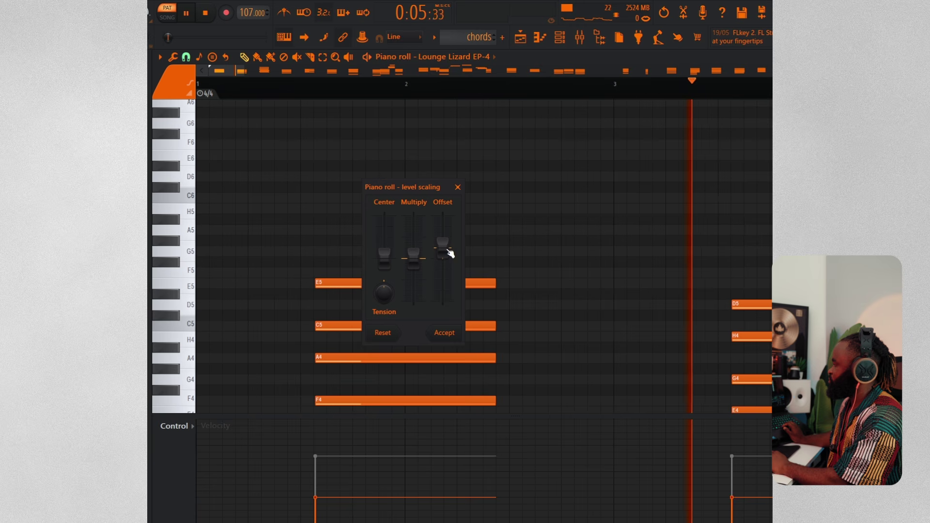
{"action": "left_click", "coordinate": [445, 333]}
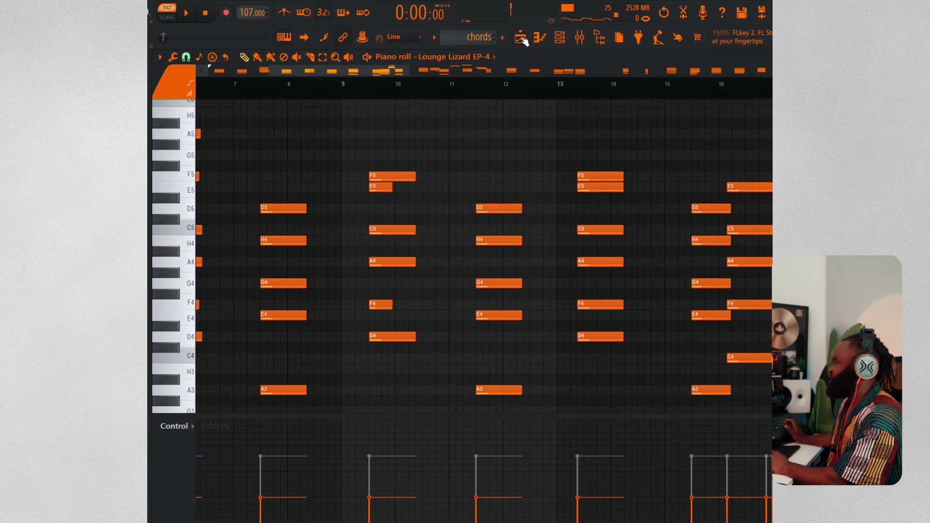
Return to the playlist, play the song, and briefly toggle the Track 1 vocal on and off
{"action": "left_click", "coordinate": [521, 38]}
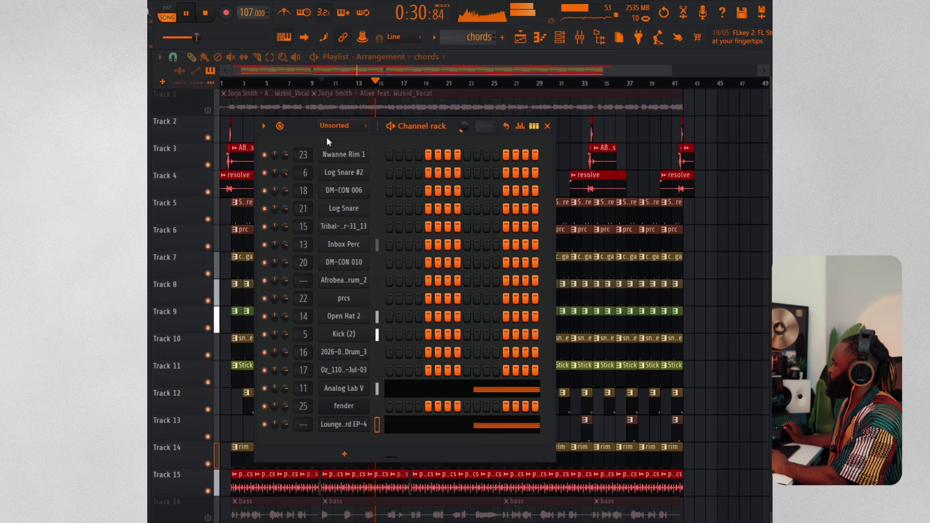
{"action": "left_click", "coordinate": [208, 111]}
{"action": "left_click", "coordinate": [208, 111]}
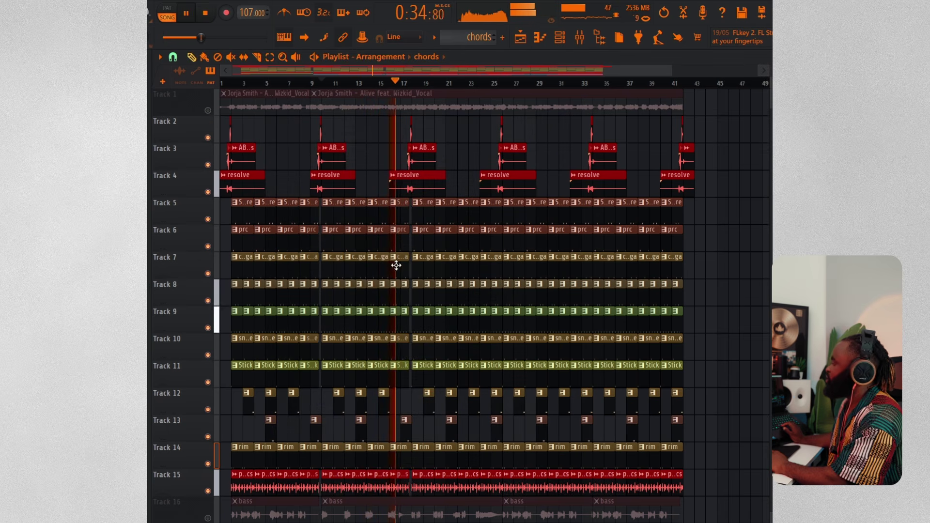
{"action": "key", "text": "space"}
Unmute the bass audio on Track 16 and play the song from bar 2 with it, glancing at the channel rack
{"action": "scroll", "coordinate": [272, 270], "scroll_direction": "up", "scroll_amount": 2}
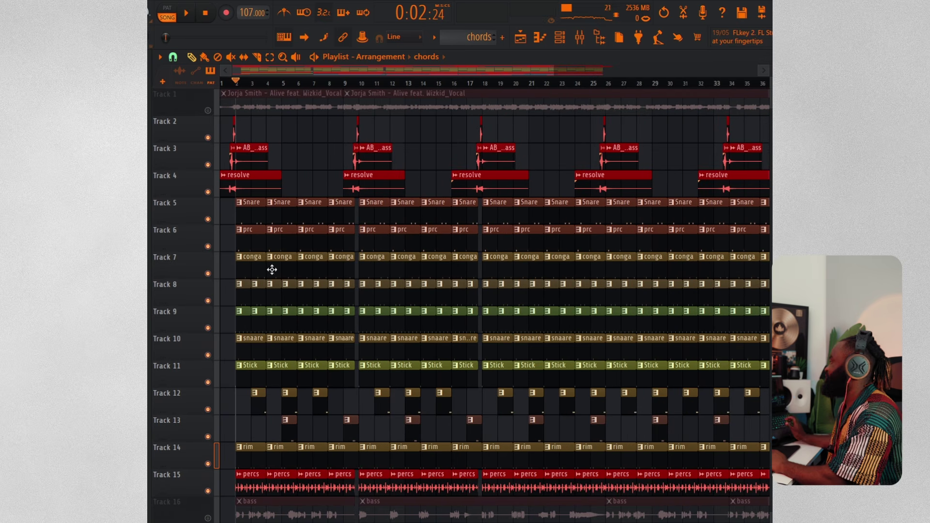
{"action": "left_click", "coordinate": [208, 517]}
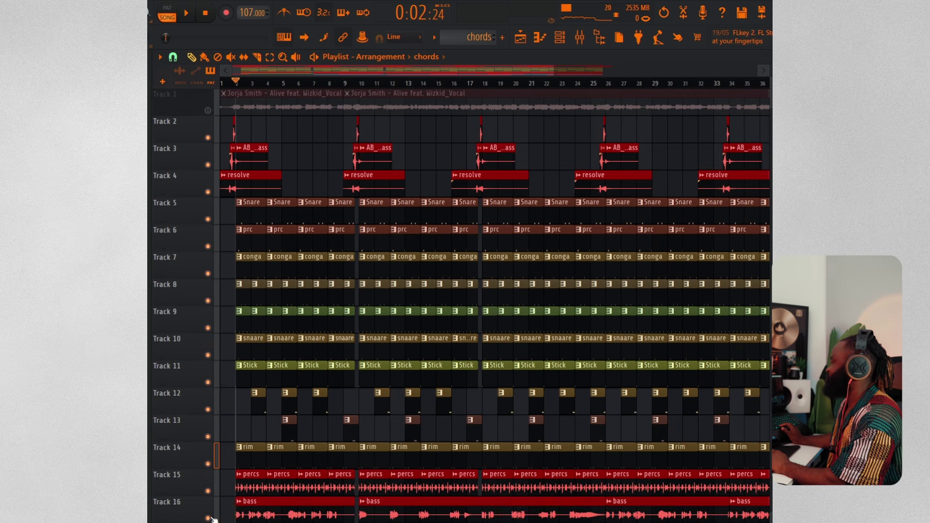
{"action": "key", "text": "space"}
{"action": "key", "text": "F6"}
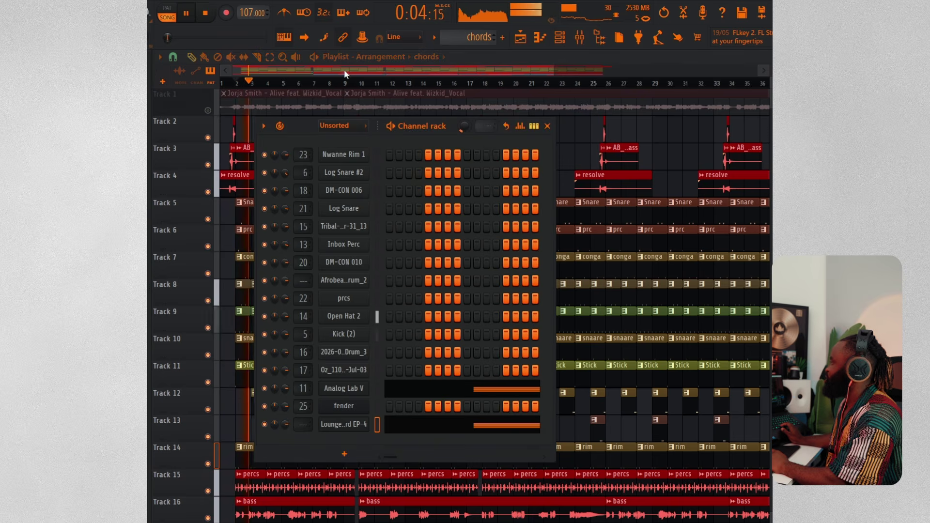
{"action": "key", "text": "F6"}
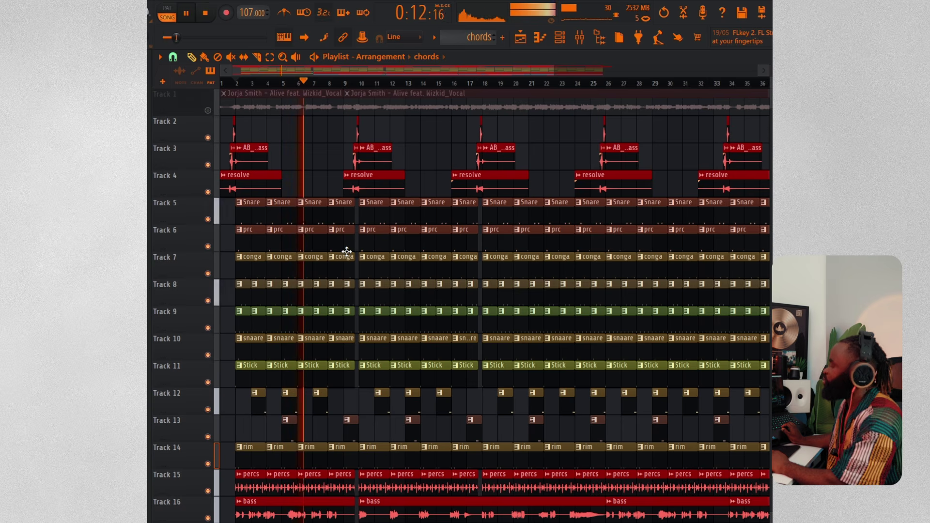
Play through the arrangement with bass and piano, examining the layers across its full length, and stop playback
{"action": "scroll", "coordinate": [346, 251], "scroll_direction": "down", "scroll_amount": 1}
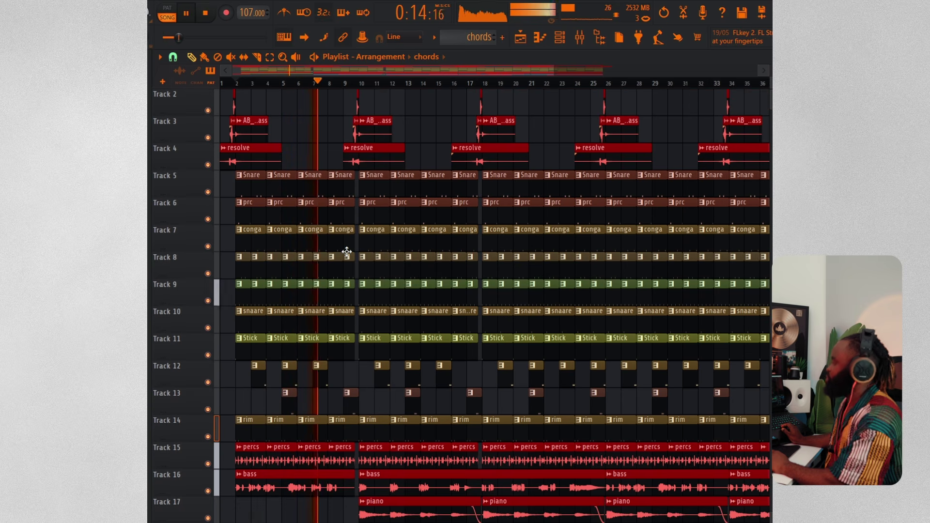
{"action": "scroll", "coordinate": [432, 249], "scroll_direction": "up", "scroll_amount": 1}
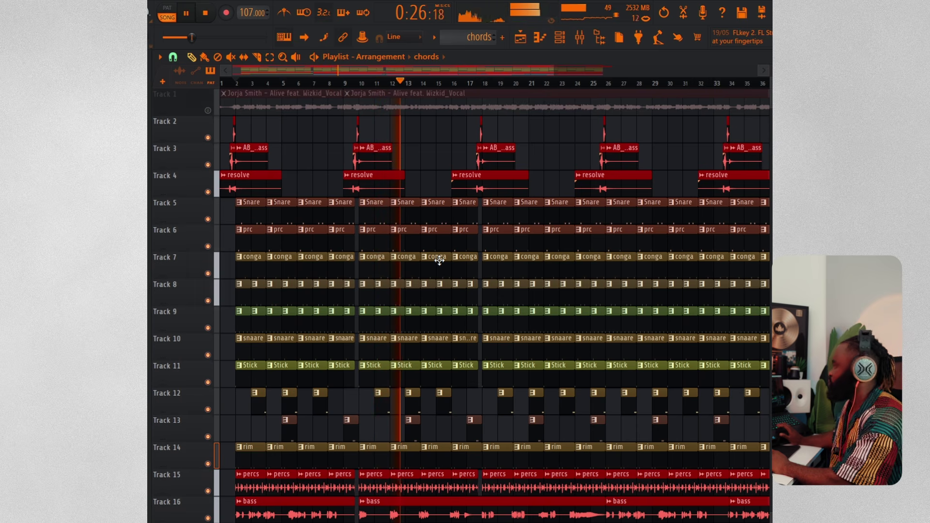
{"action": "scroll", "coordinate": [467, 93], "scroll_direction": "down", "scroll_amount": 1}
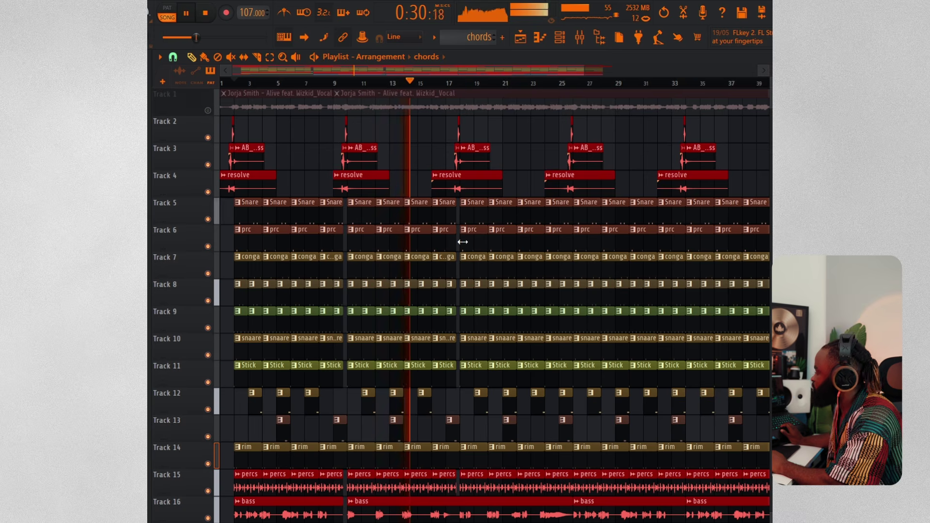
{"action": "scroll", "coordinate": [461, 242], "scroll_direction": "down", "scroll_amount": 1}
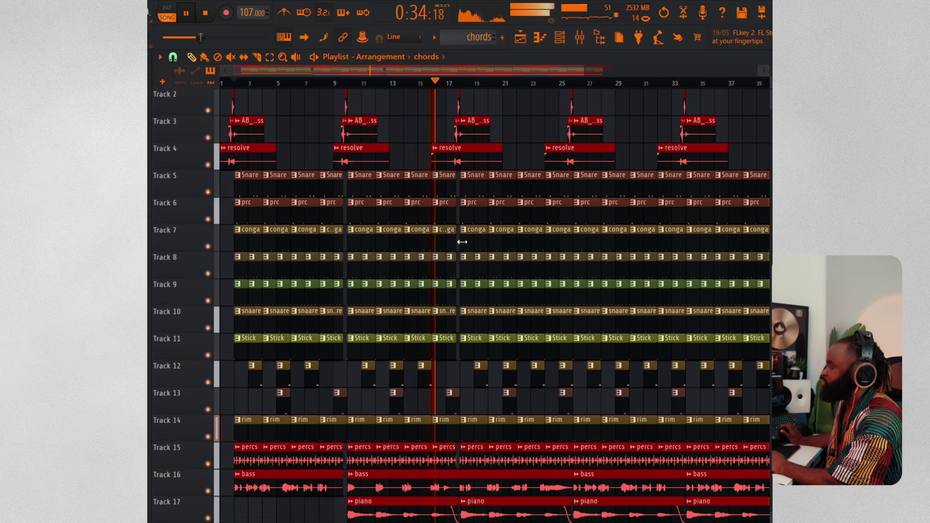
{"action": "left_click_drag", "start_coordinate": [463, 71], "coordinate": [512, 83]}
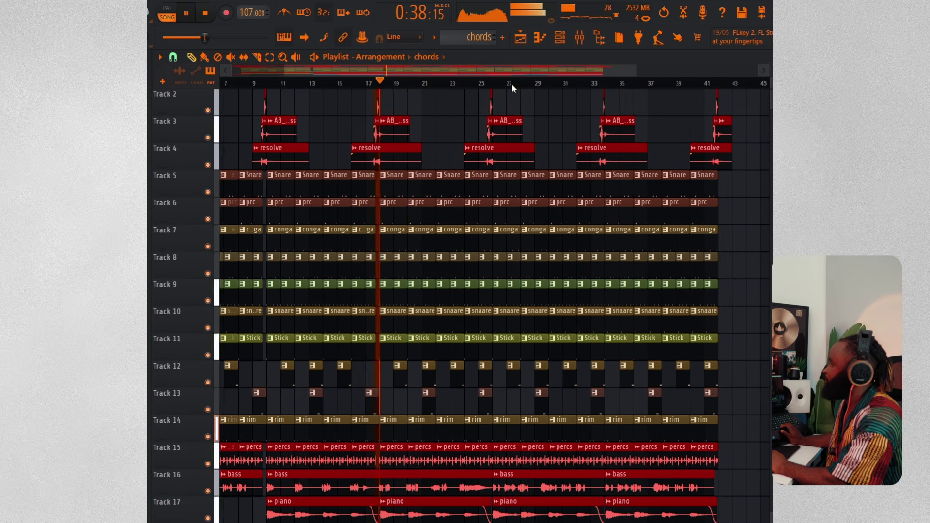
{"action": "key", "text": "space"}
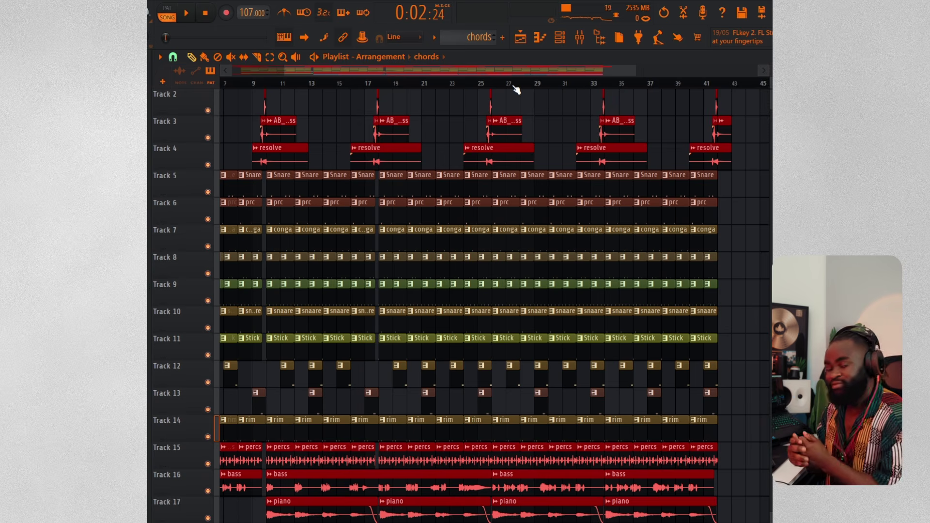
Unmute the Track 1 vocal, play the song with it from bar 34, and stop playback
{"action": "scroll", "coordinate": [547, 82], "scroll_direction": "up", "scroll_amount": 1}
{"action": "left_click_drag", "start_coordinate": [583, 72], "coordinate": [617, 69]}
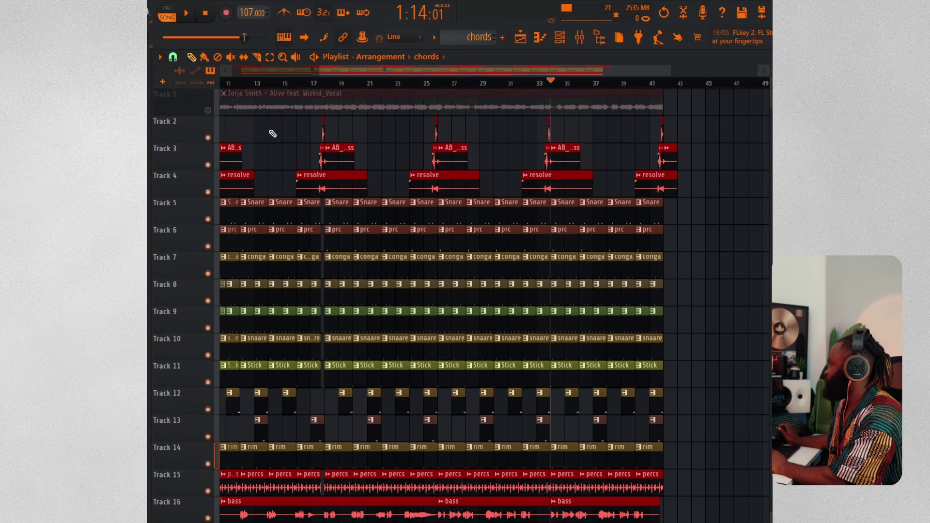
{"action": "left_click", "coordinate": [207, 111]}
{"action": "key", "text": "space"}
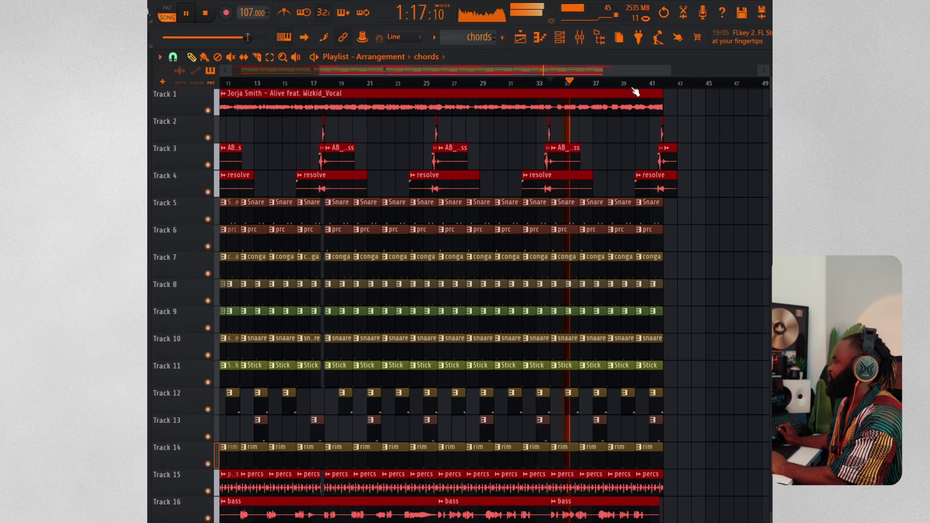
{"action": "scroll", "coordinate": [635, 92], "scroll_direction": "up", "scroll_amount": 5}
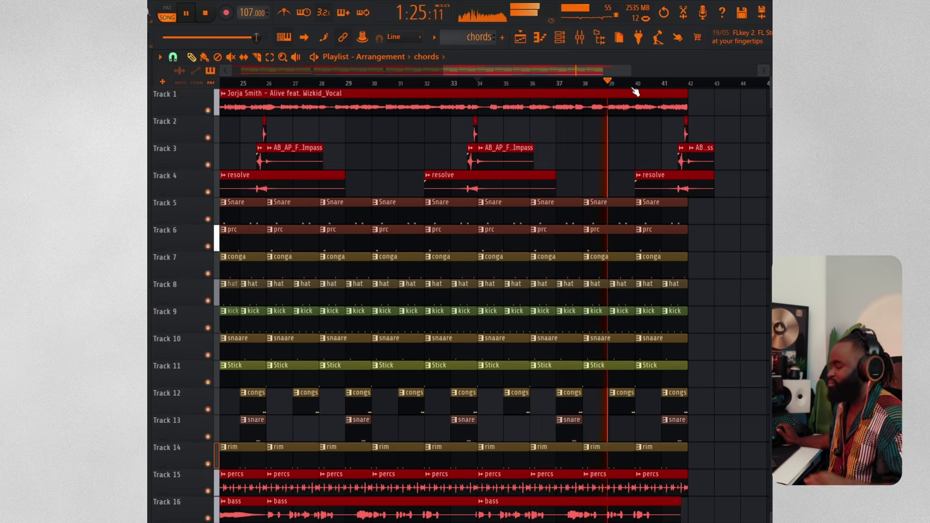
{"action": "key", "text": "space"}
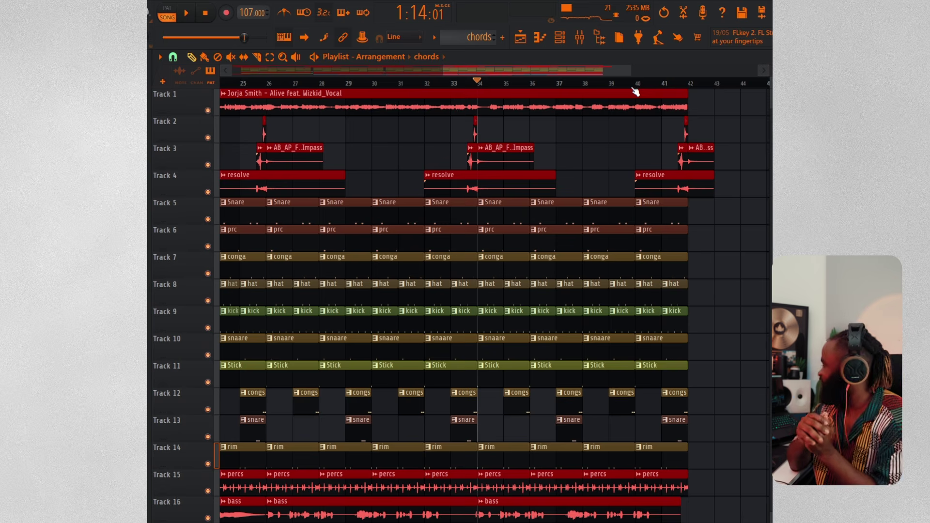
Open the Master Plan v1.5 plugin on the mixer's Master track and move its window for a clear view of its settings
{"action": "key", "text": "F9"}
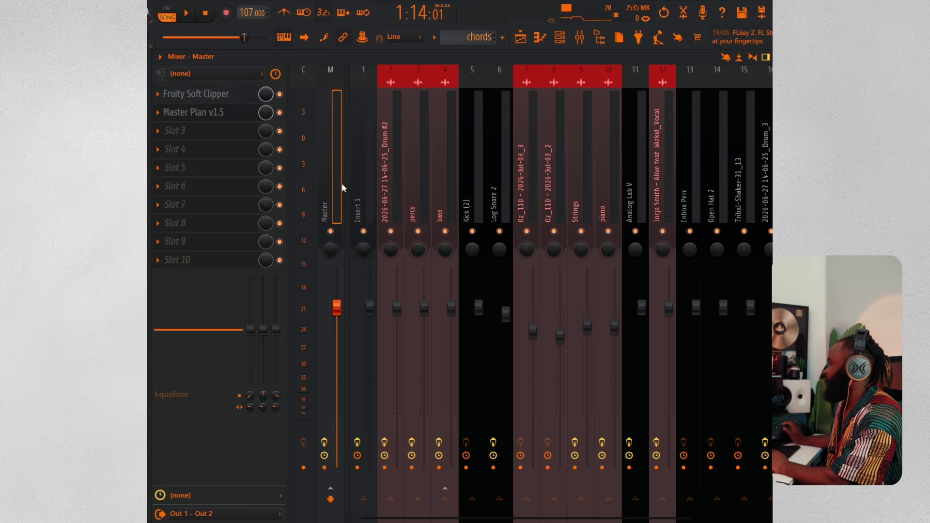
{"action": "left_click", "coordinate": [231, 118]}
{"action": "left_click", "coordinate": [232, 117]}
{"action": "left_click", "coordinate": [232, 118]}
{"action": "left_click_drag", "start_coordinate": [421, 166], "coordinate": [482, 161]}
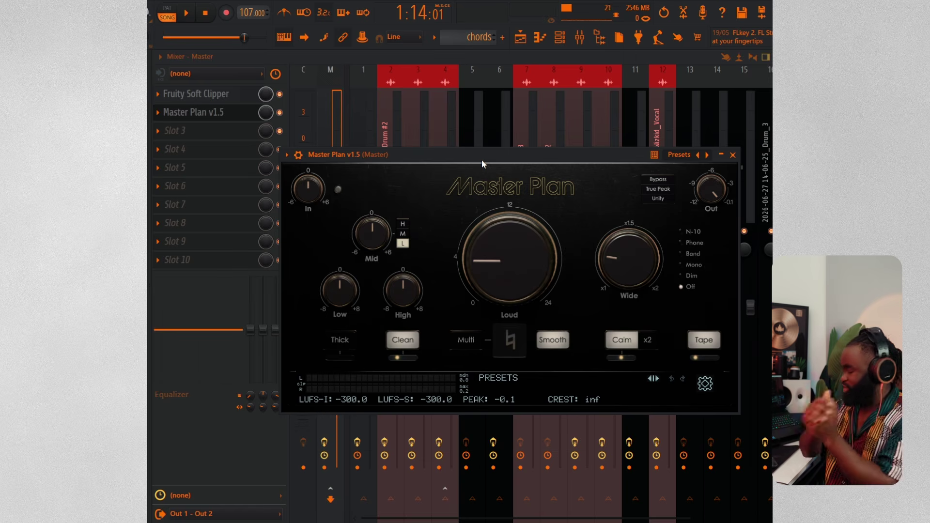
Return to the playlist, start the song from the beginning, and mute the Track 1 vocal
{"action": "key", "text": "F5"}
{"action": "scroll", "coordinate": [388, 220], "scroll_direction": "down", "scroll_amount": 2}
{"action": "scroll", "coordinate": [386, 232], "scroll_direction": "down", "scroll_amount": 5}
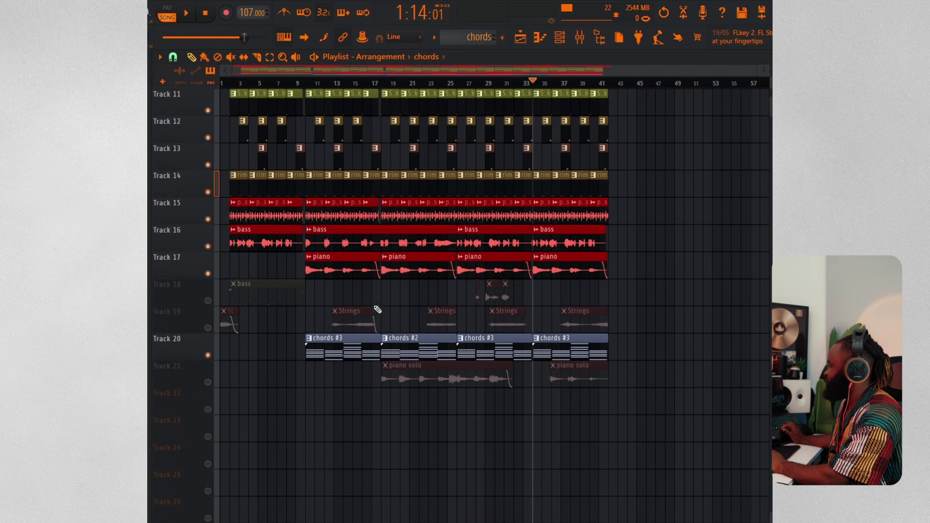
{"action": "scroll", "coordinate": [339, 223], "scroll_direction": "up", "scroll_amount": 5}
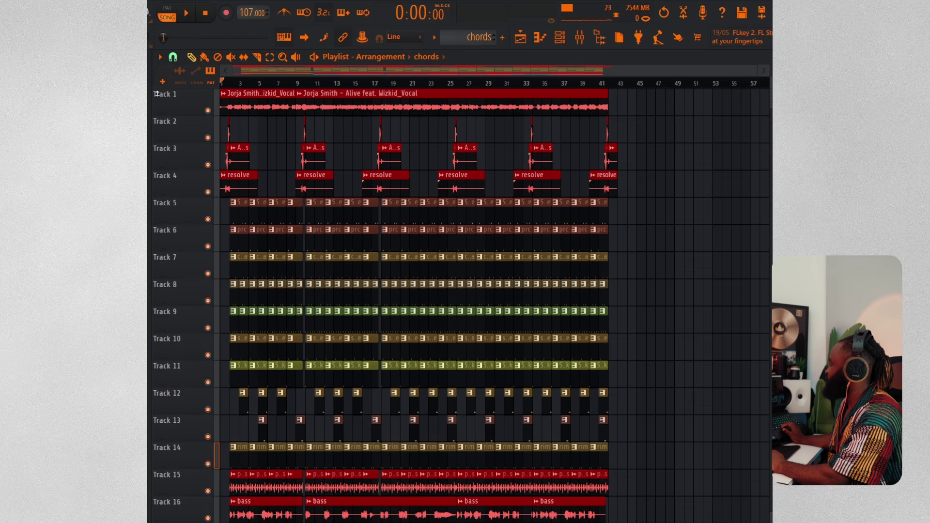
{"action": "scroll", "coordinate": [228, 436], "scroll_direction": "down", "scroll_amount": 2}
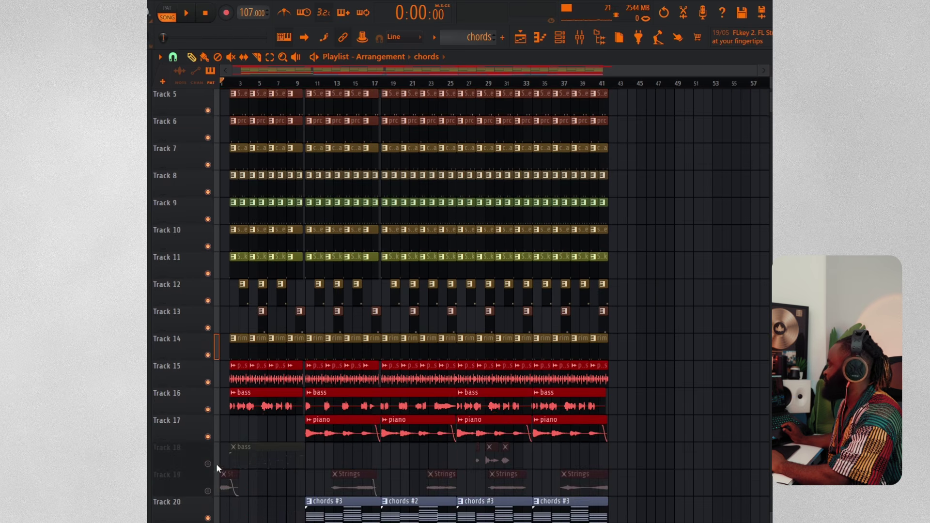
{"action": "scroll", "coordinate": [284, 431], "scroll_direction": "up", "scroll_amount": 2}
{"action": "key", "text": "space"}
{"action": "left_click", "coordinate": [208, 110]}
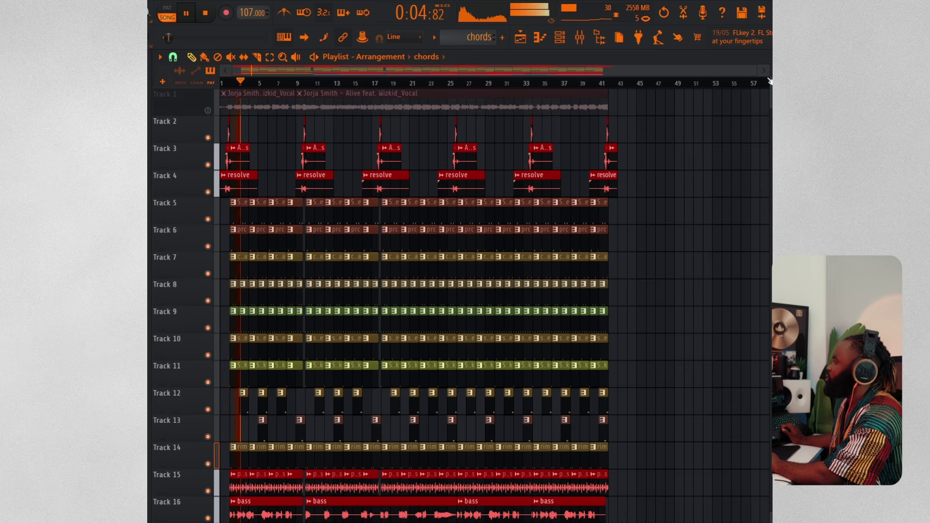
Play through the full instrumental arrangement, examine its layers with a brief look at the channel rack, and stop playback
{"action": "left_click_drag", "start_coordinate": [771, 70], "coordinate": [426, 125]}
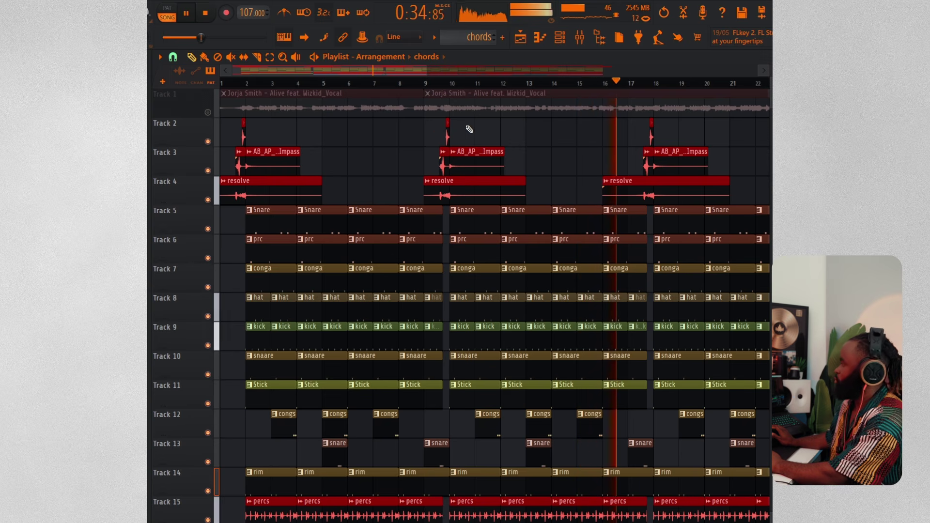
{"action": "scroll", "coordinate": [504, 92], "scroll_direction": "down", "scroll_amount": 5}
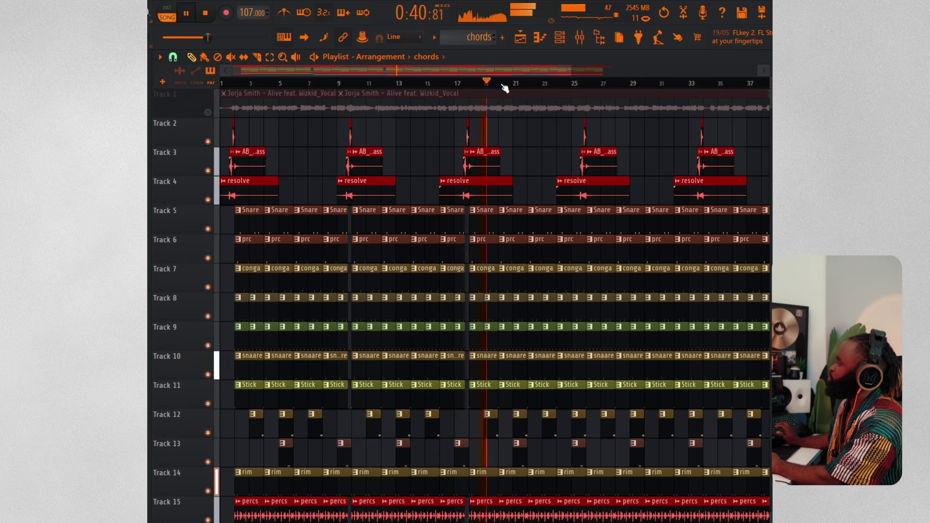
{"action": "scroll", "coordinate": [504, 87], "scroll_direction": "down", "scroll_amount": 1}
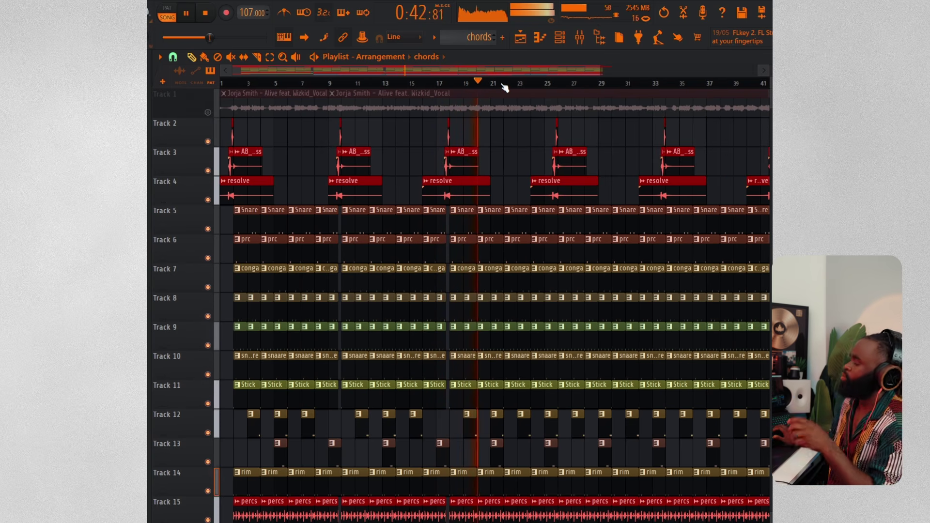
{"action": "scroll", "coordinate": [504, 86], "scroll_direction": "down", "scroll_amount": 1}
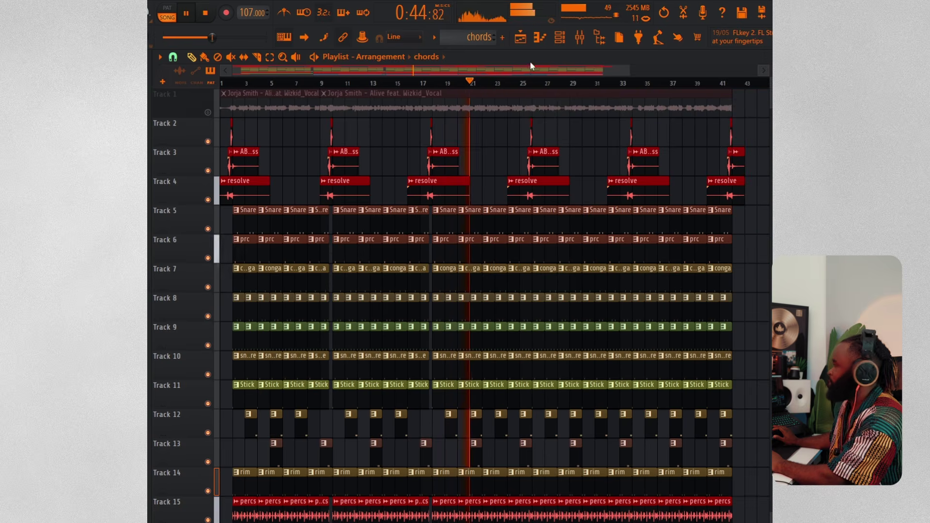
{"action": "left_click", "coordinate": [560, 38]}
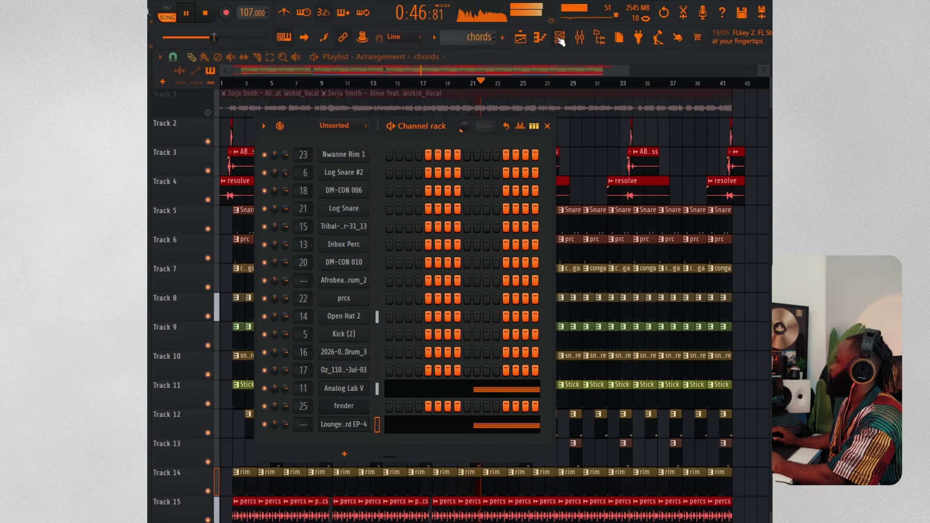
{"action": "left_click", "coordinate": [478, 71]}
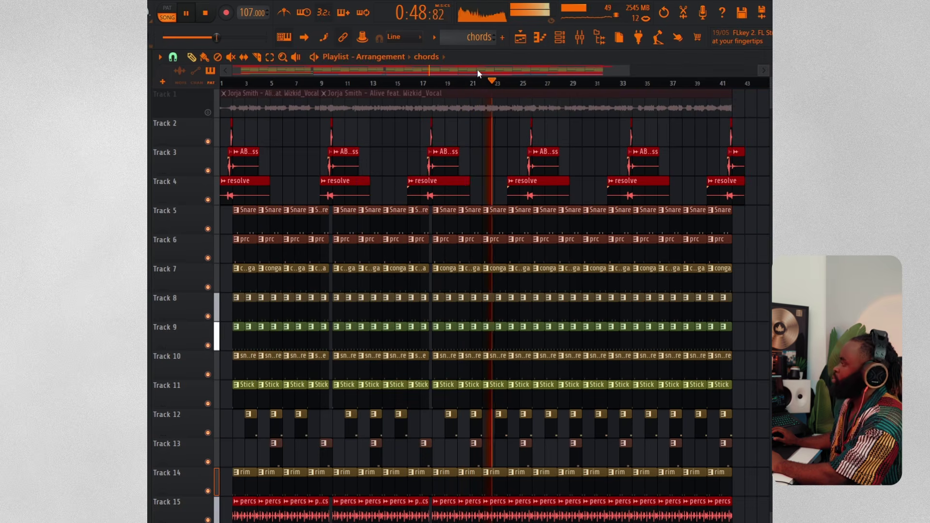
{"action": "scroll", "coordinate": [482, 84], "scroll_direction": "down", "scroll_amount": 3}
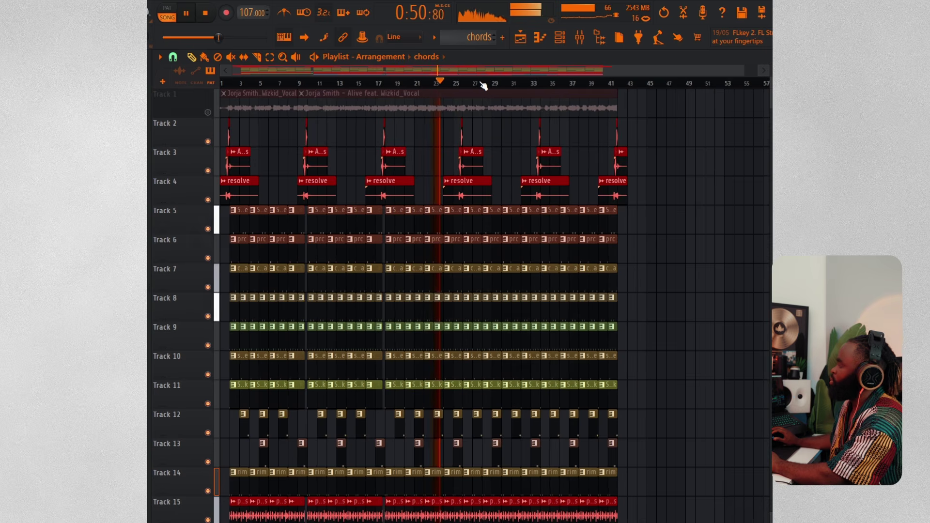
{"action": "scroll", "coordinate": [484, 85], "scroll_direction": "down", "scroll_amount": 1}
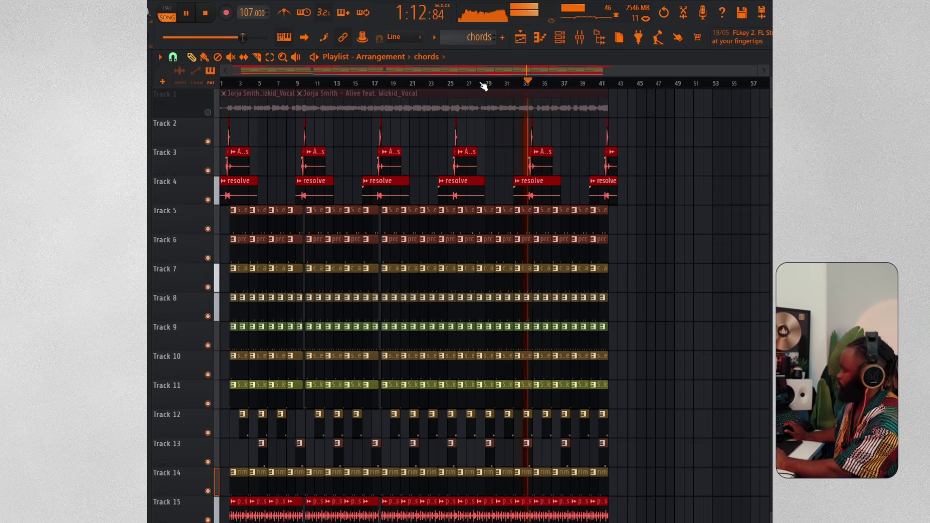
{"action": "key", "text": "space"}
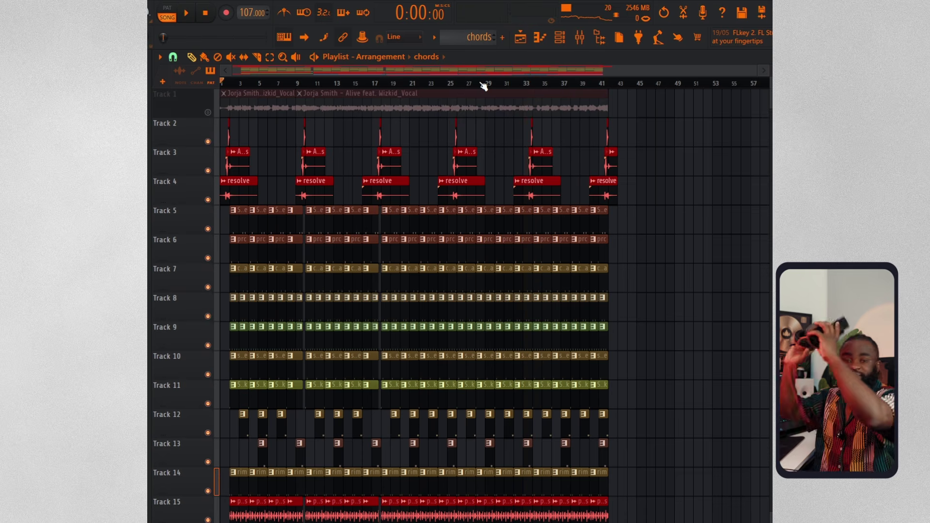